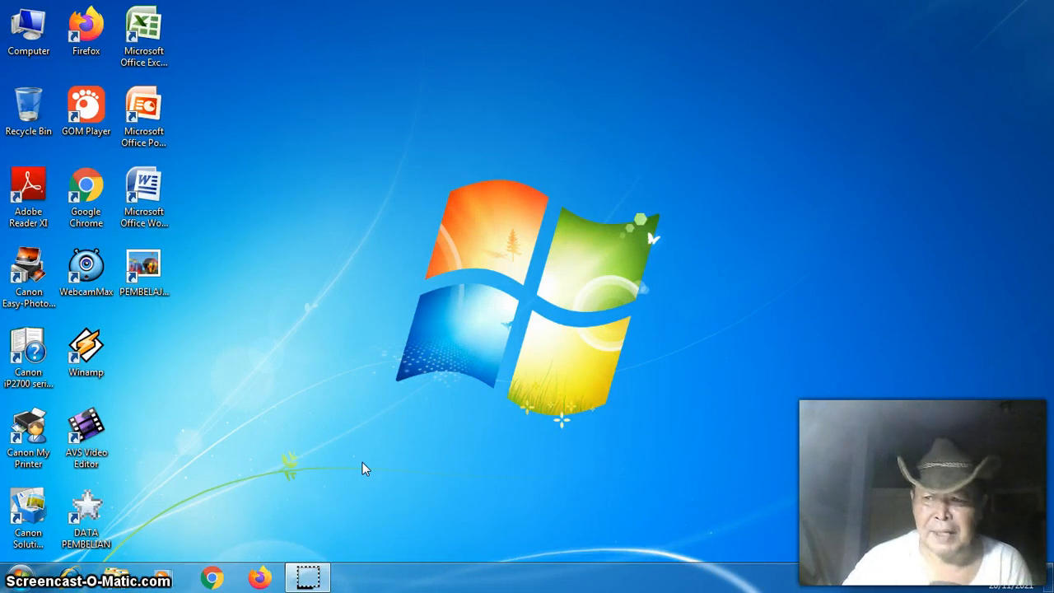
Open the PEMBELAJARAN workbook stored on New Volume (D:)
left_click(353, 471)
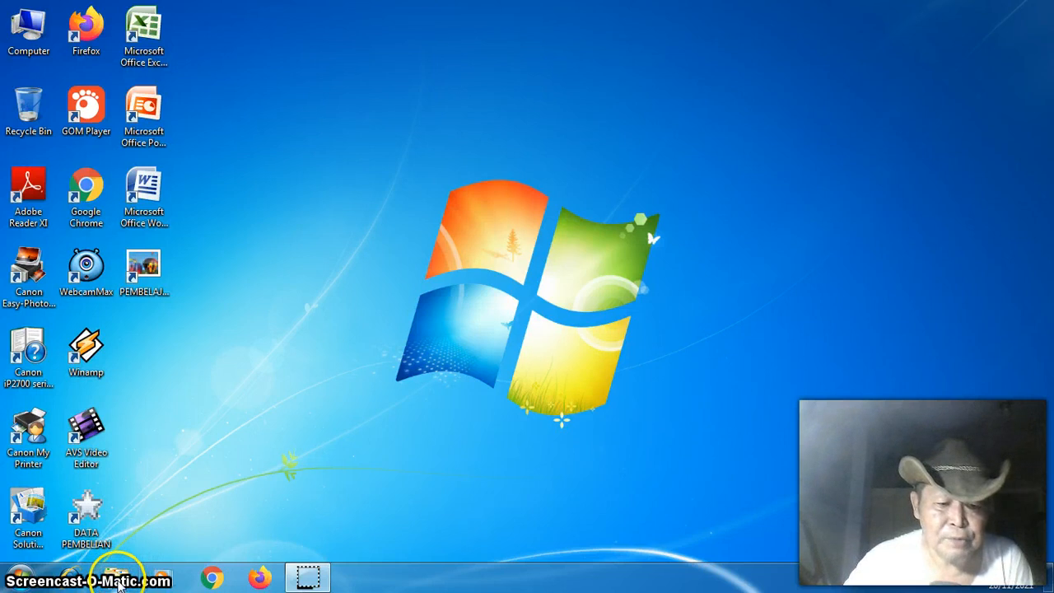
left_click(120, 583)
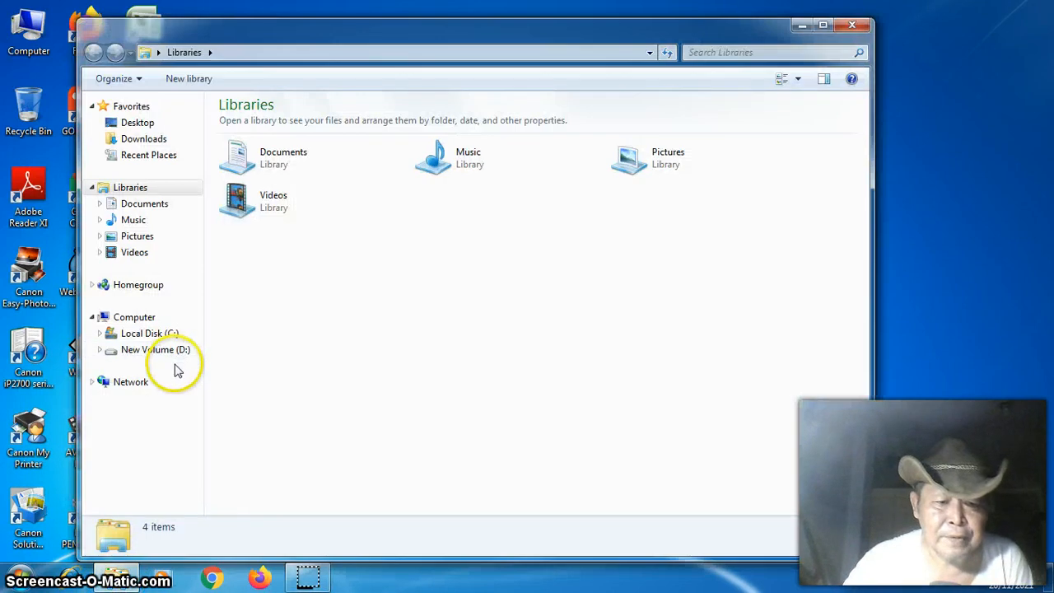
left_click(155, 350)
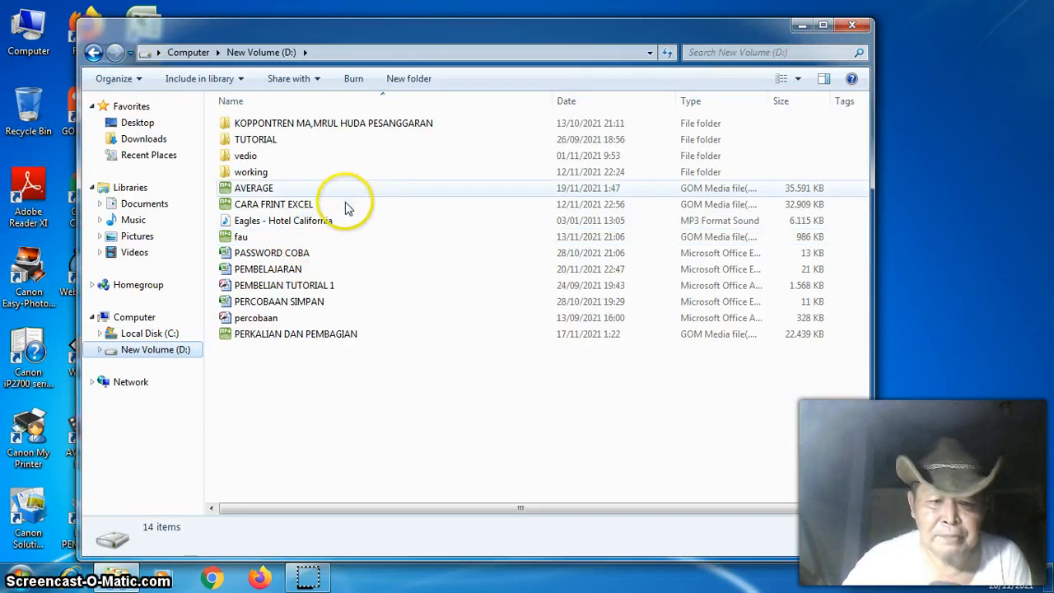
double_click(309, 272)
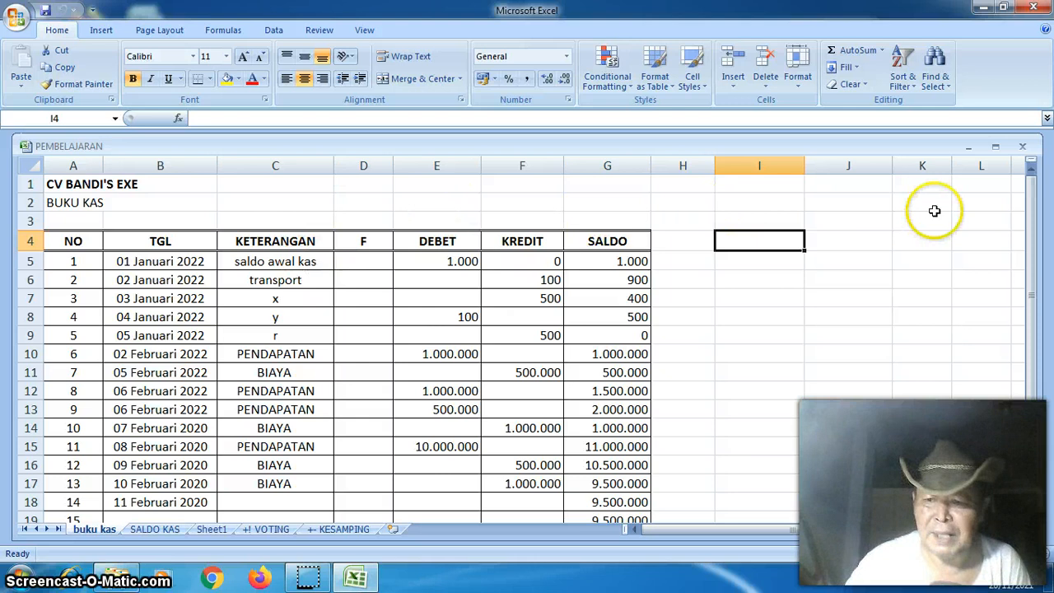
left_click_drag(1032, 213, 1023, 255)
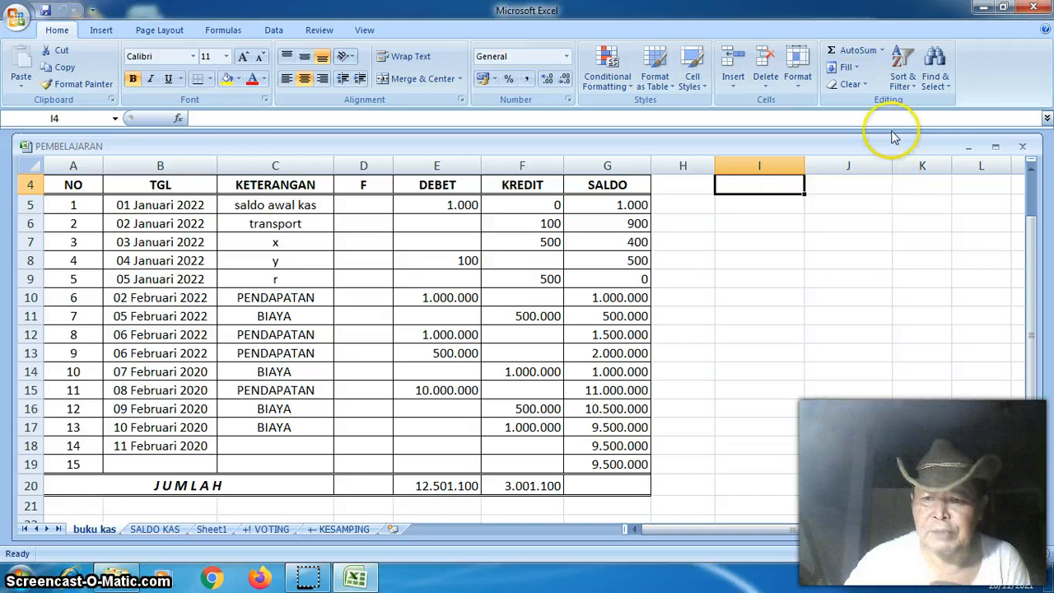
left_click(881, 51)
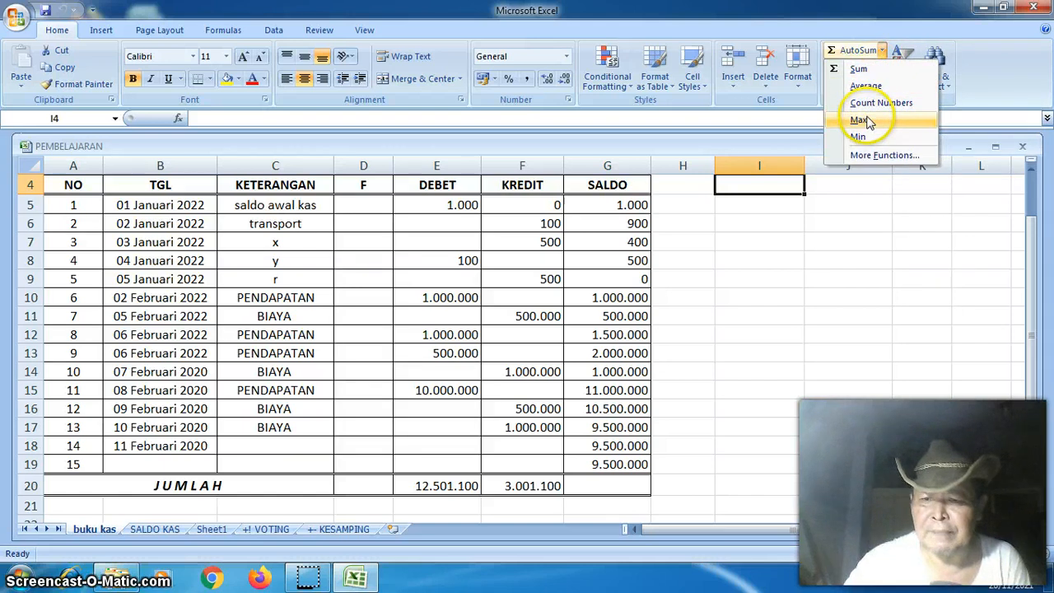
left_click(803, 288)
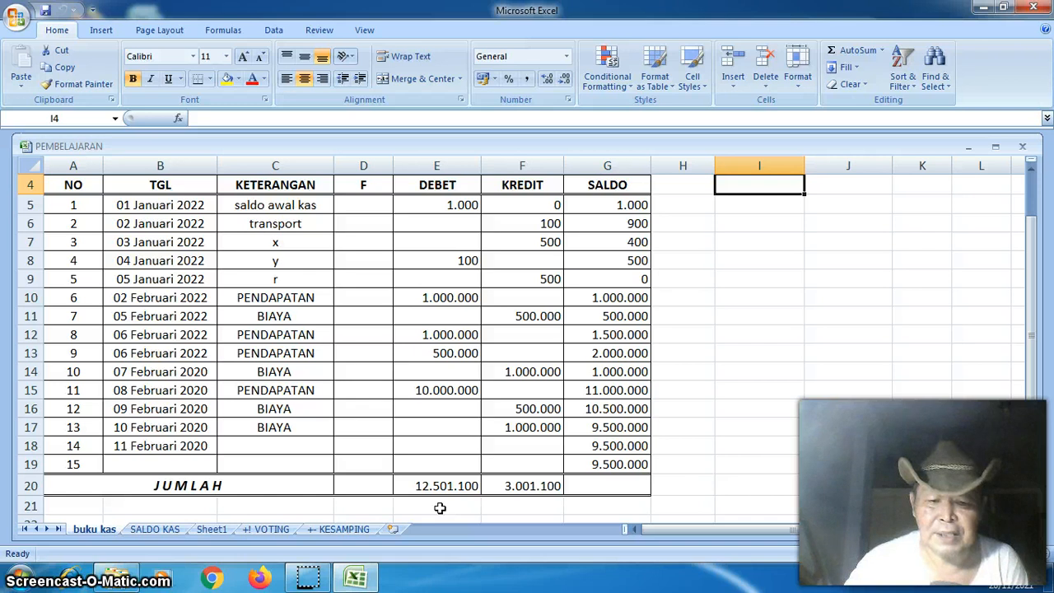
Insert an AutoSum MAX formula in cell E21 covering the DEBET entries E5:E19
left_click(439, 508)
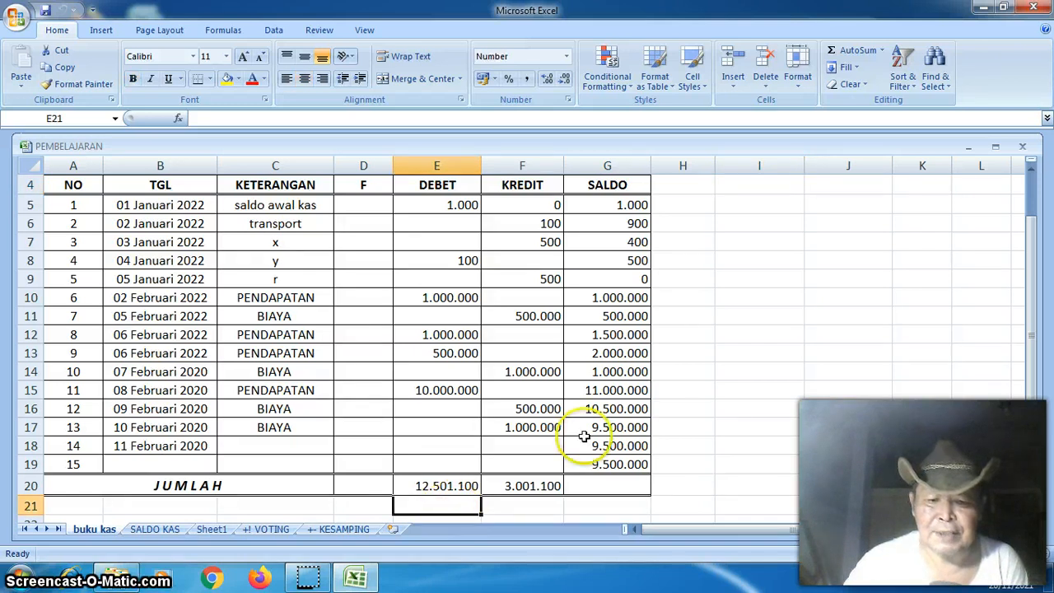
left_click(882, 51)
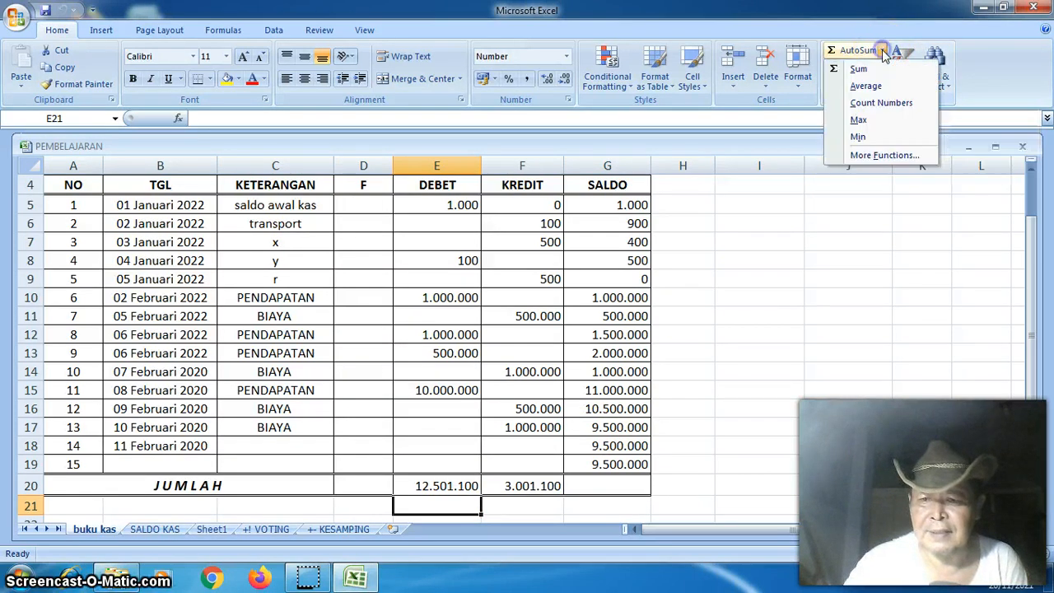
left_click(871, 123)
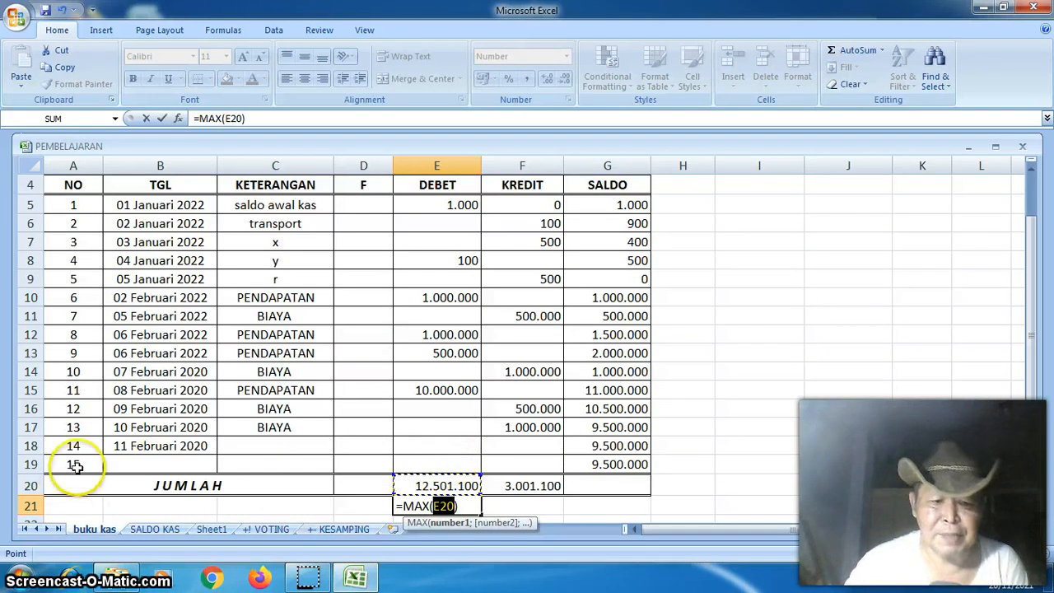
left_click(458, 464)
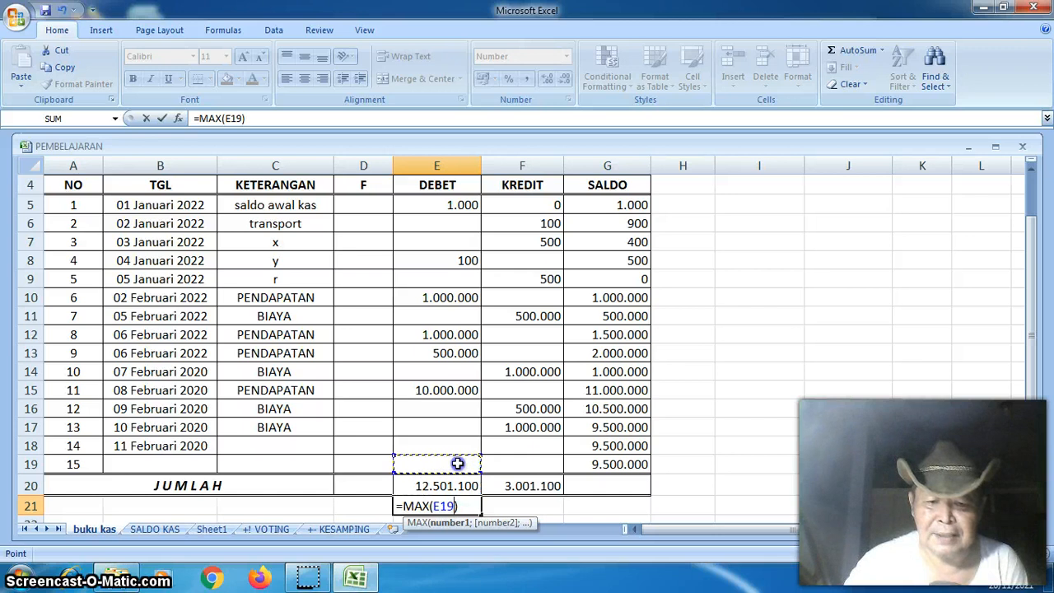
left_click_drag(458, 455, 475, 209)
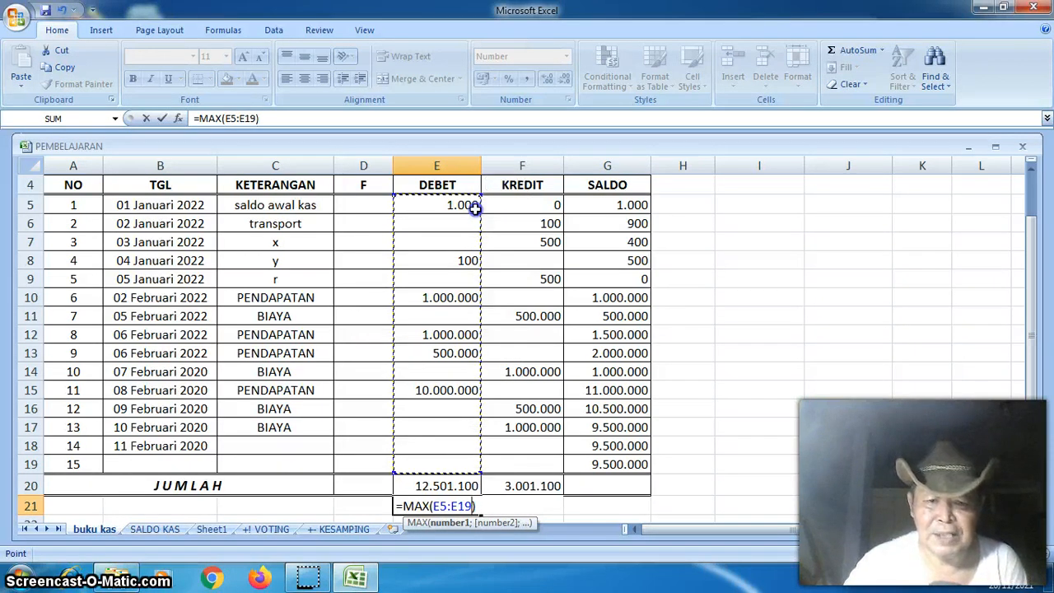
key("Return")
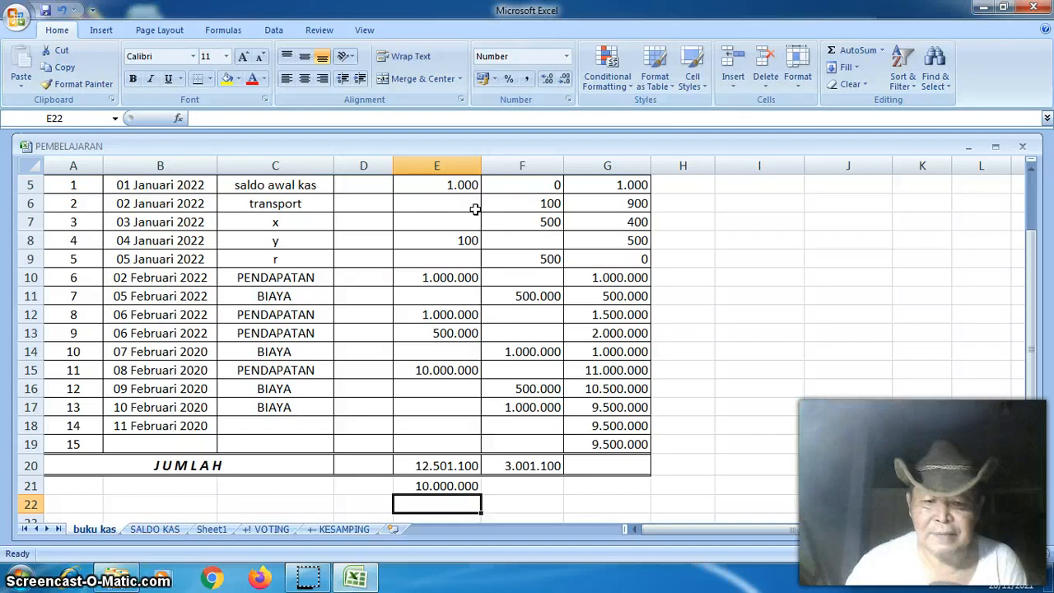
Copy the MAX formula from E21 across to F21 for the KREDIT column
left_click(423, 485)
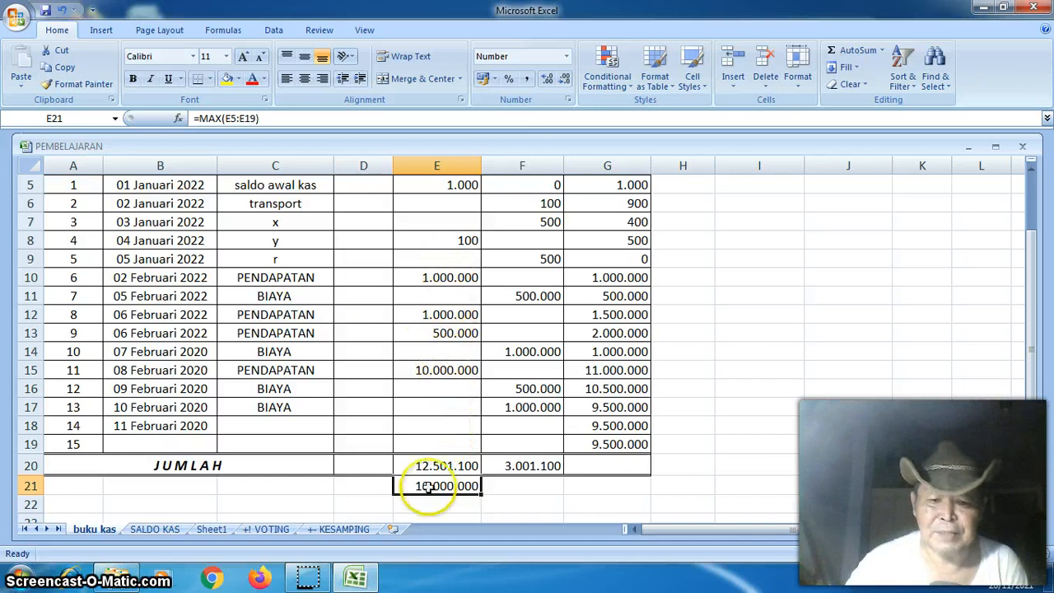
left_click(501, 485)
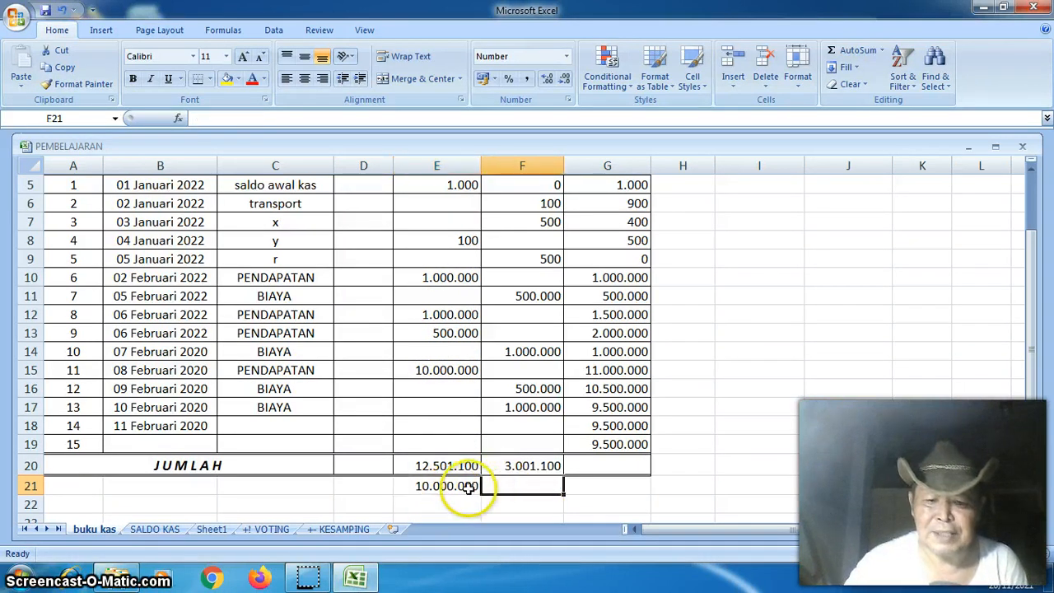
left_click(469, 487)
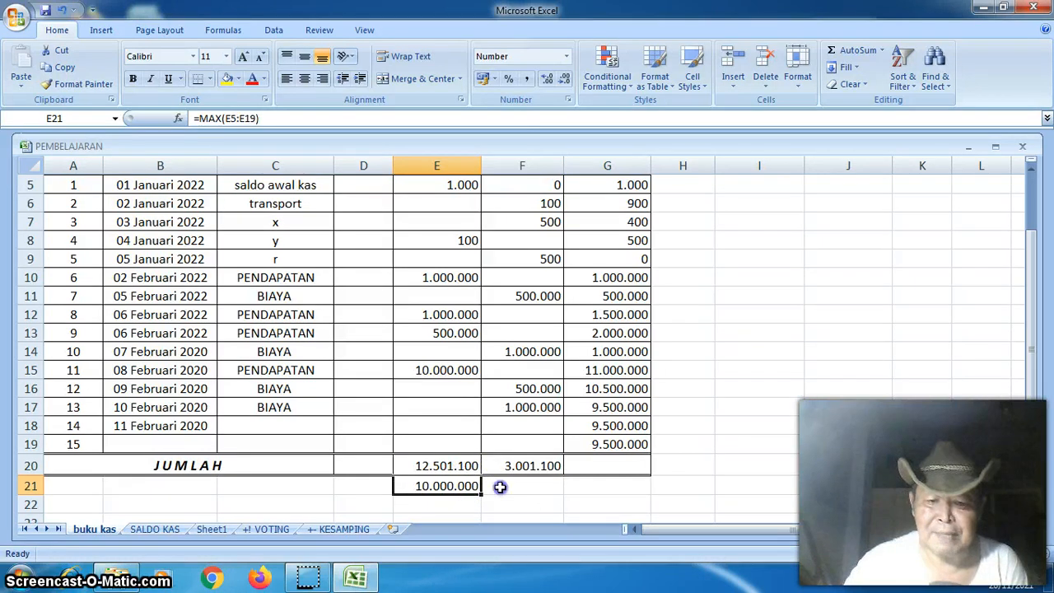
left_click(499, 486)
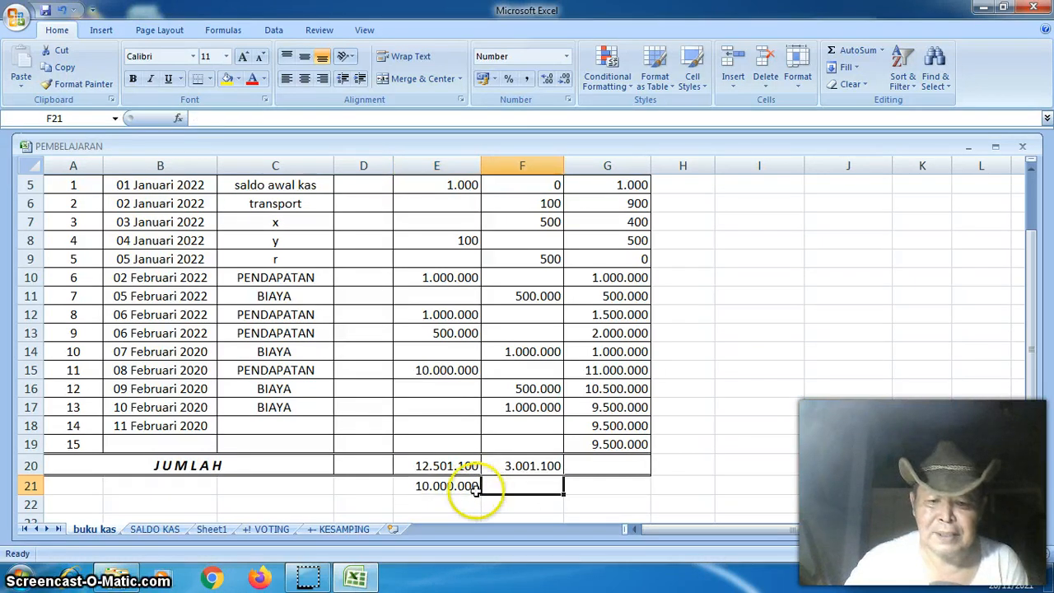
left_click(471, 488)
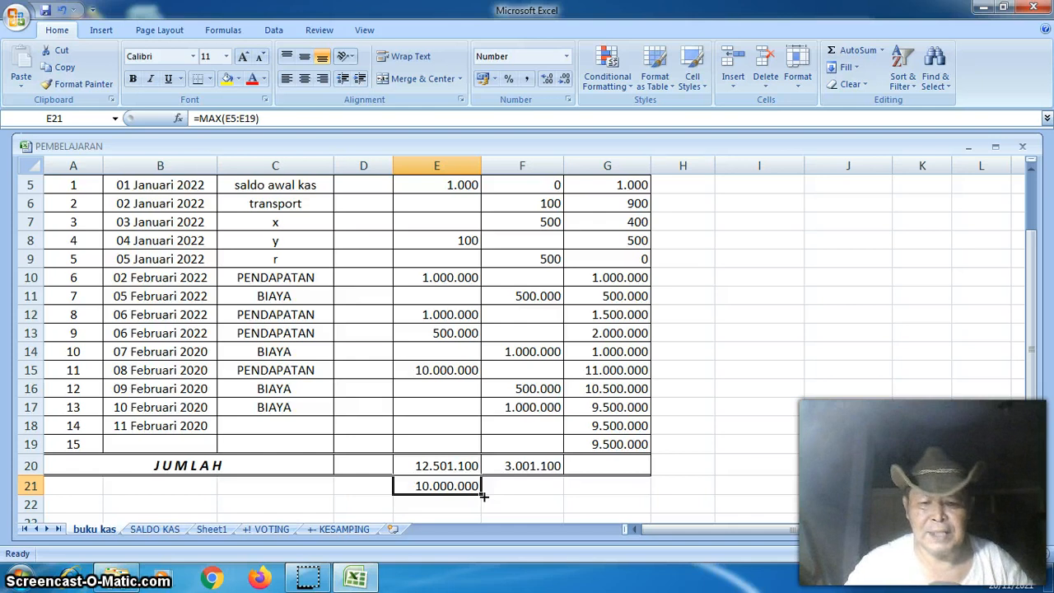
left_click_drag(484, 496, 529, 487)
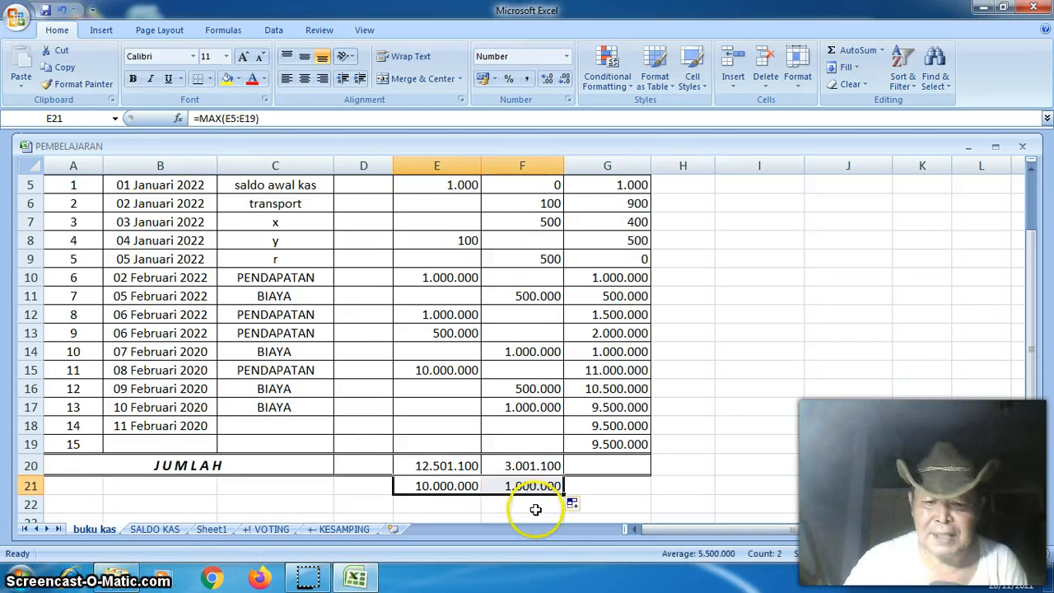
left_click(535, 508)
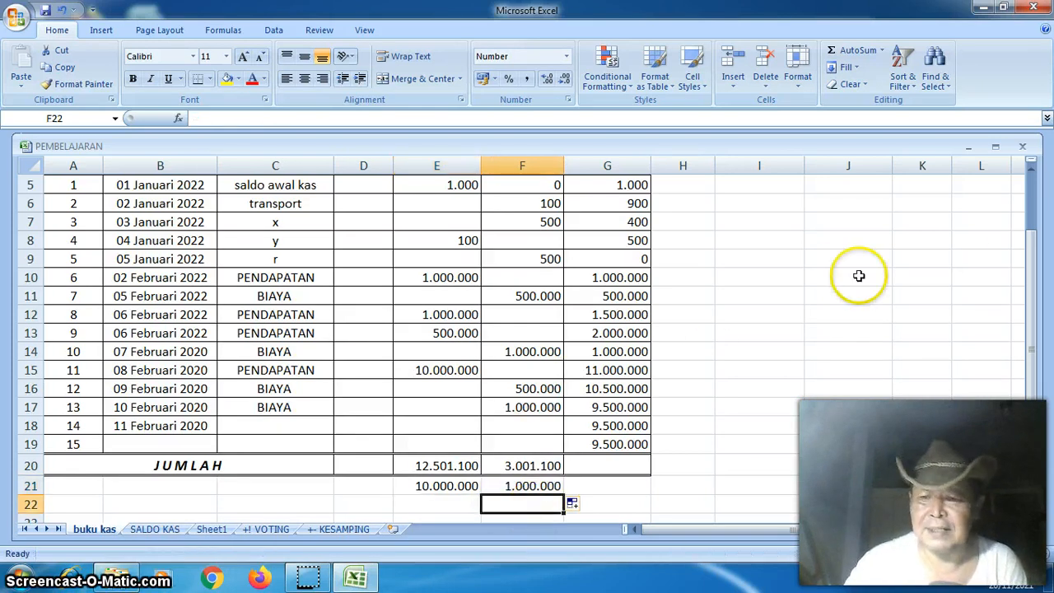
Label the row of maximum values by entering NILAI MAX in cell B21
left_click(1031, 168)
left_click(1031, 168)
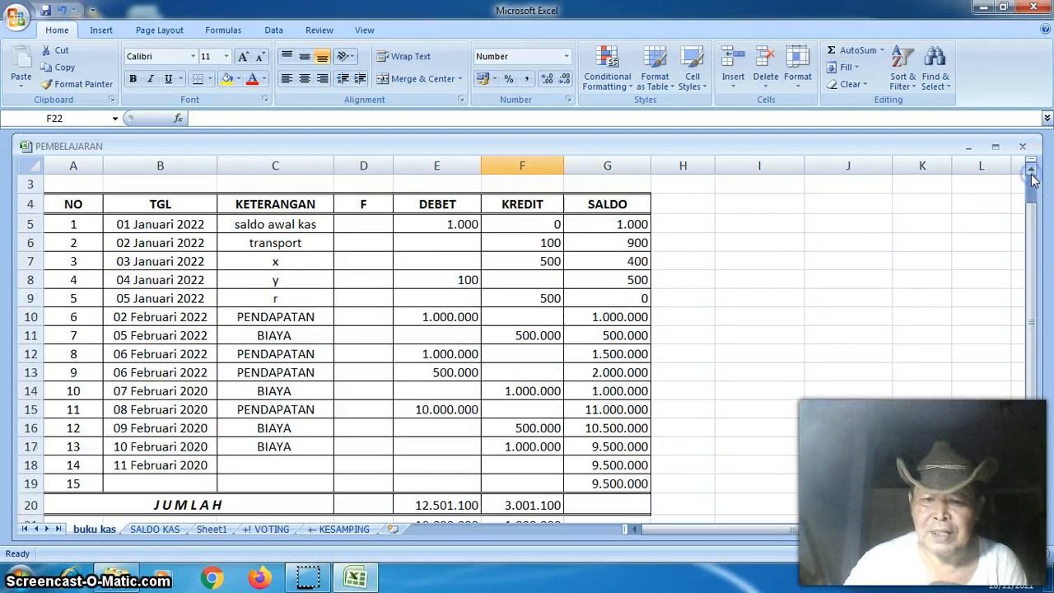
left_click_drag(1029, 247, 1021, 302)
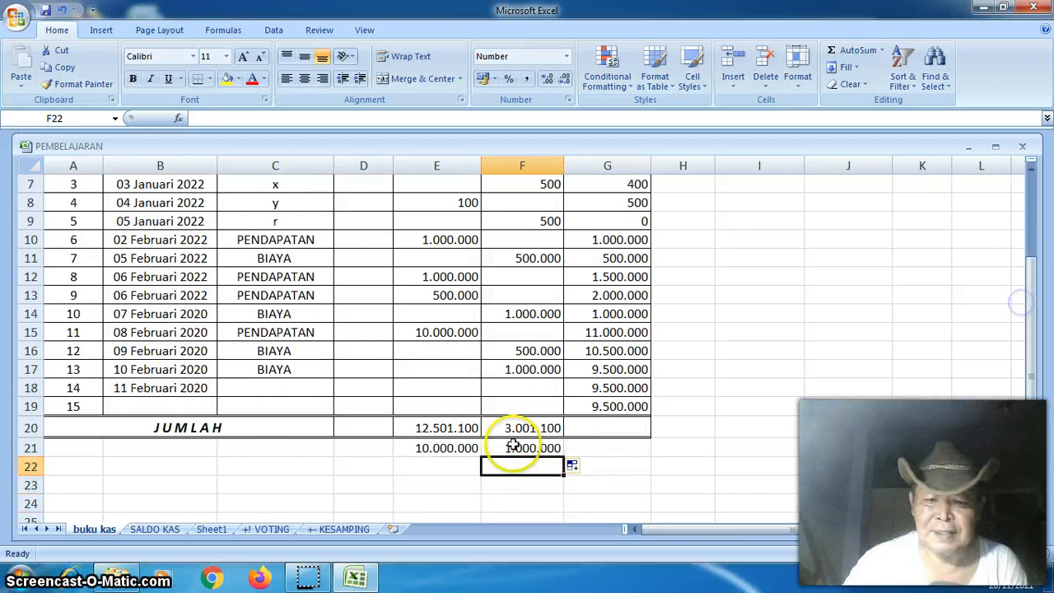
left_click(199, 452)
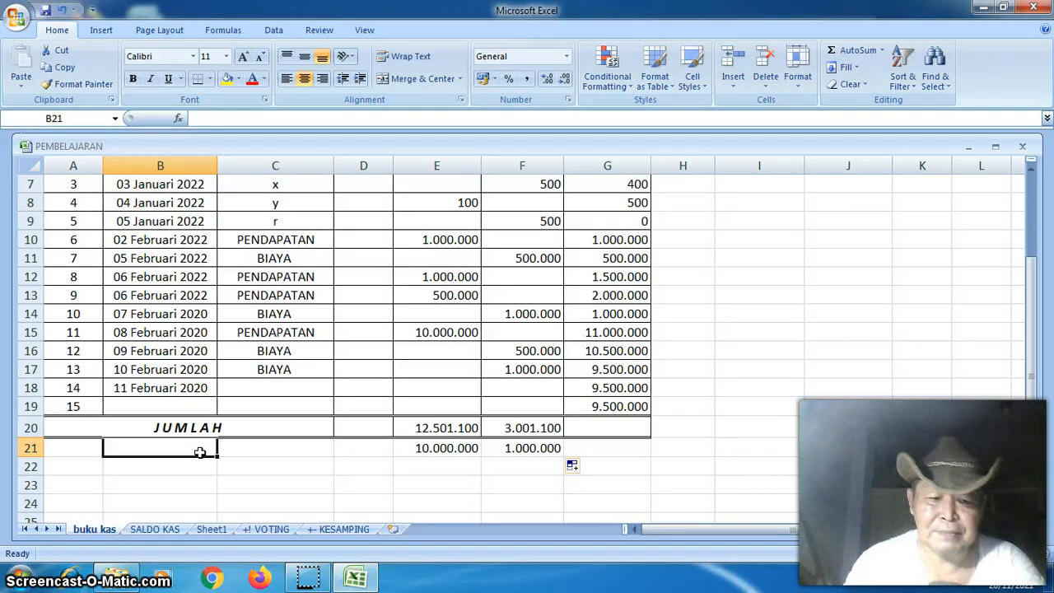
type("n")
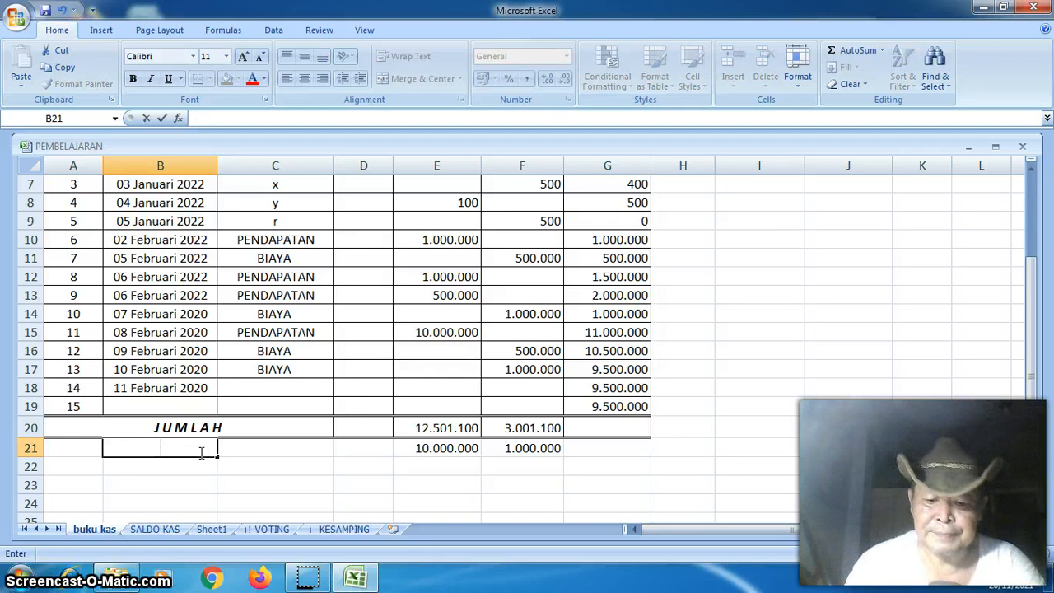
type("ILAI")
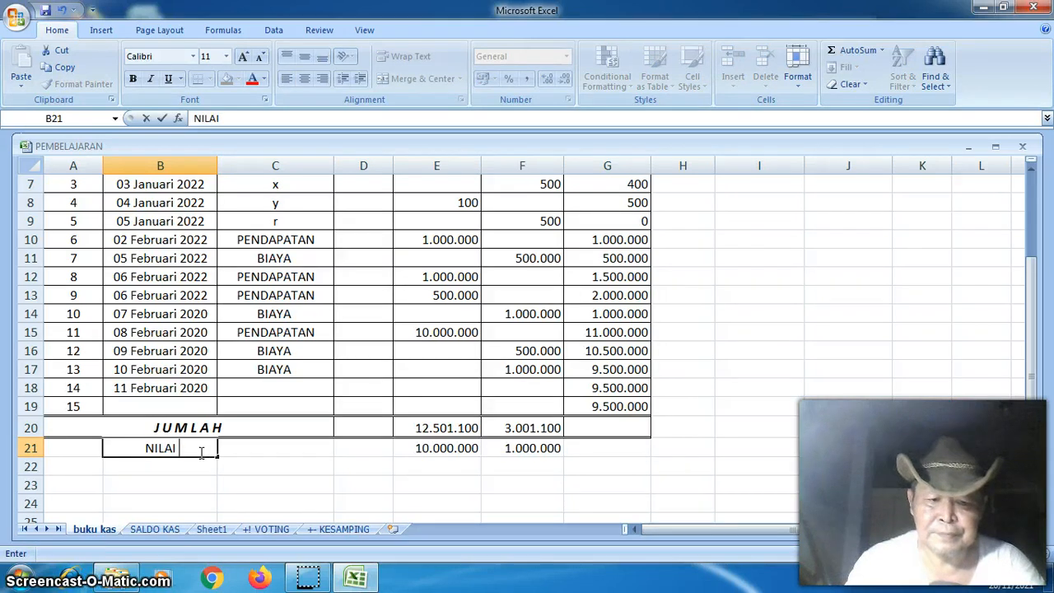
type(" MAX")
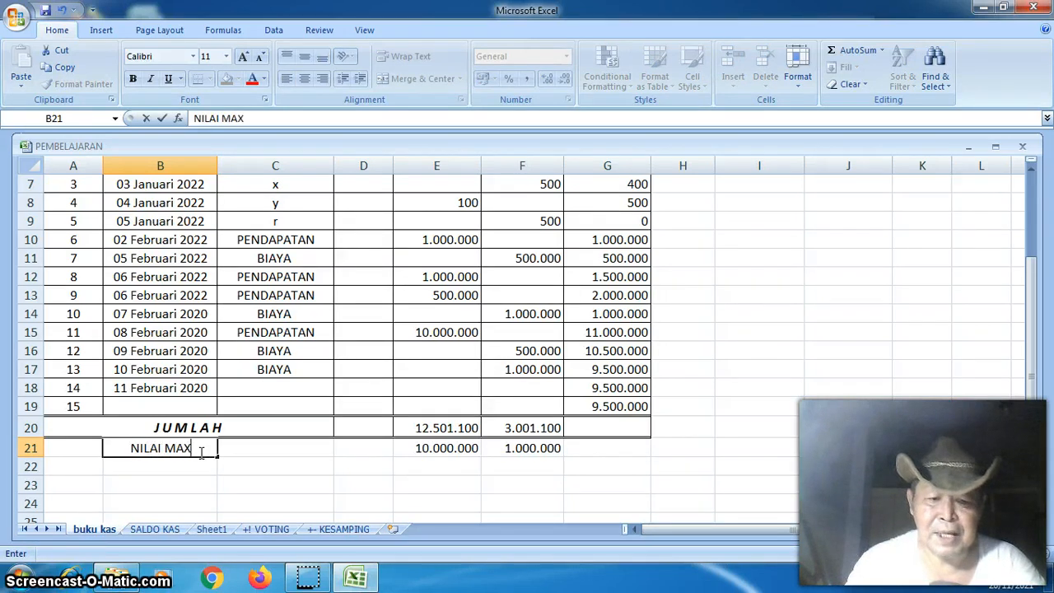
left_click(293, 452)
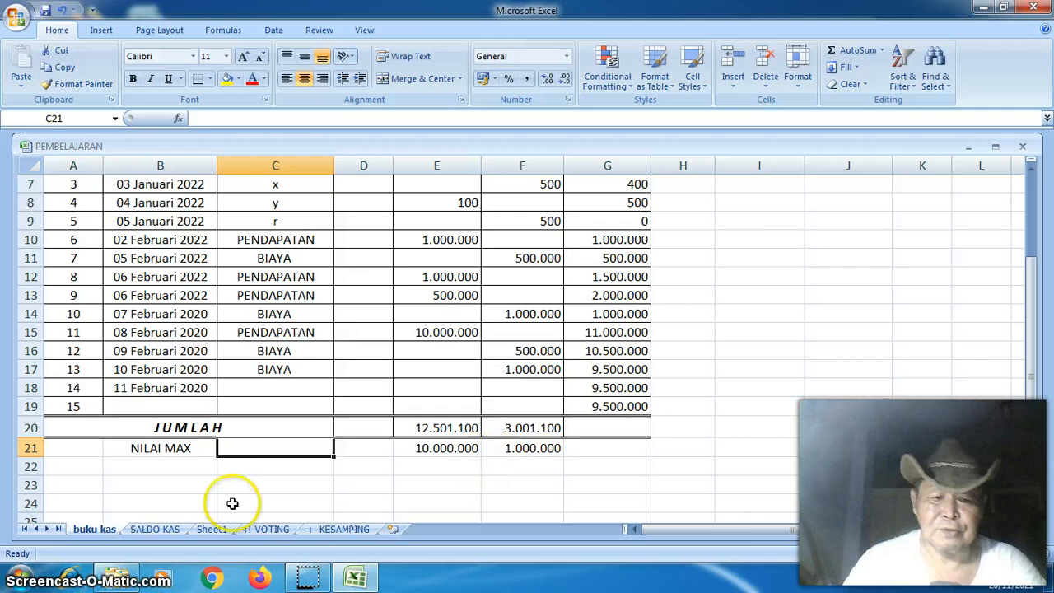
Enter the label NILAI MIN in cell B22, under the NILAI MAX label
left_click(170, 464)
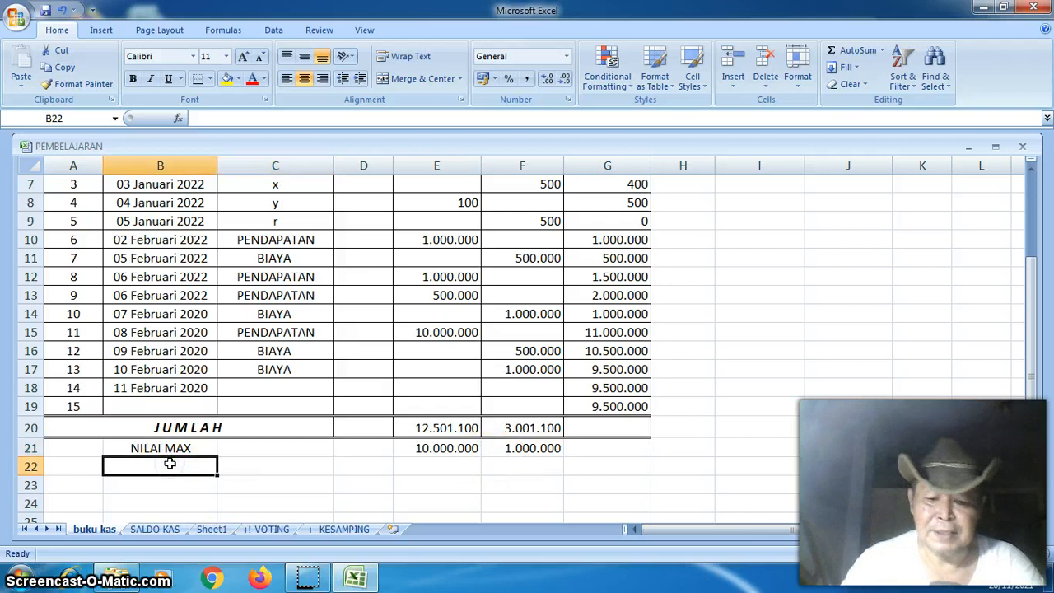
type("N")
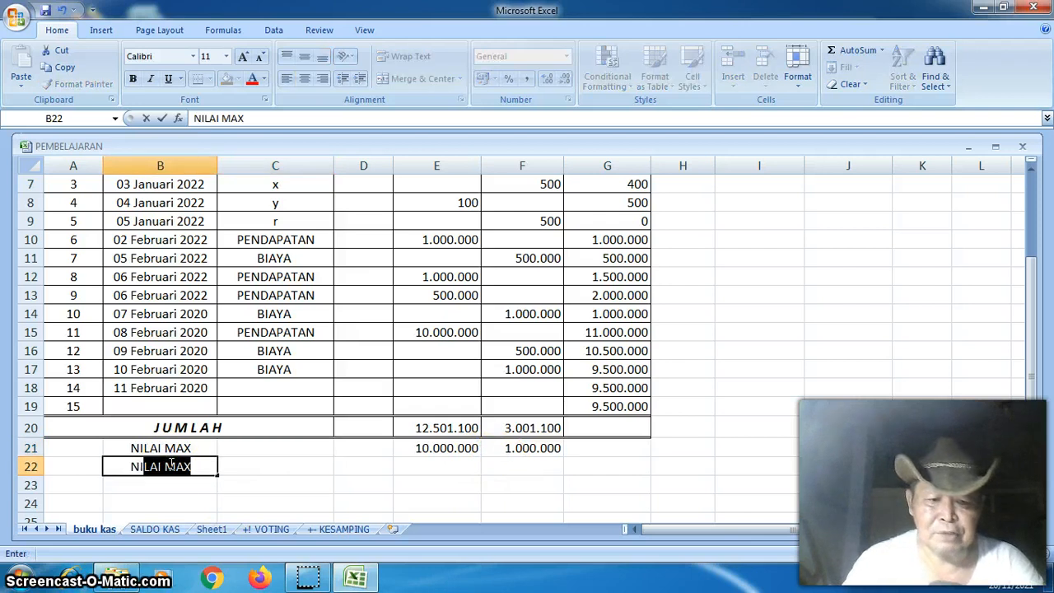
type("ILAI")
left_click(169, 464)
type("M")
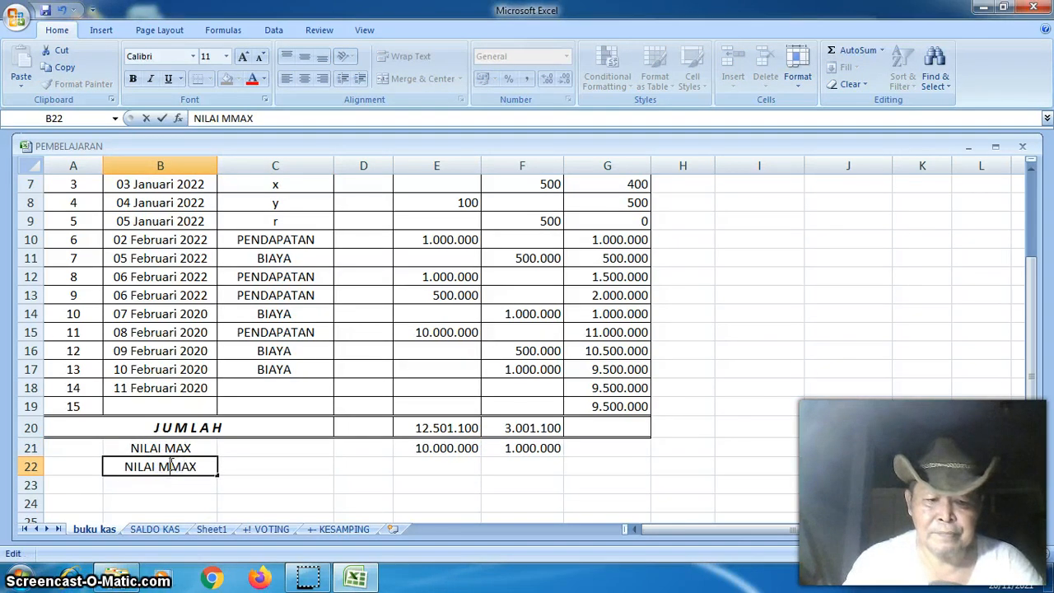
type("IN")
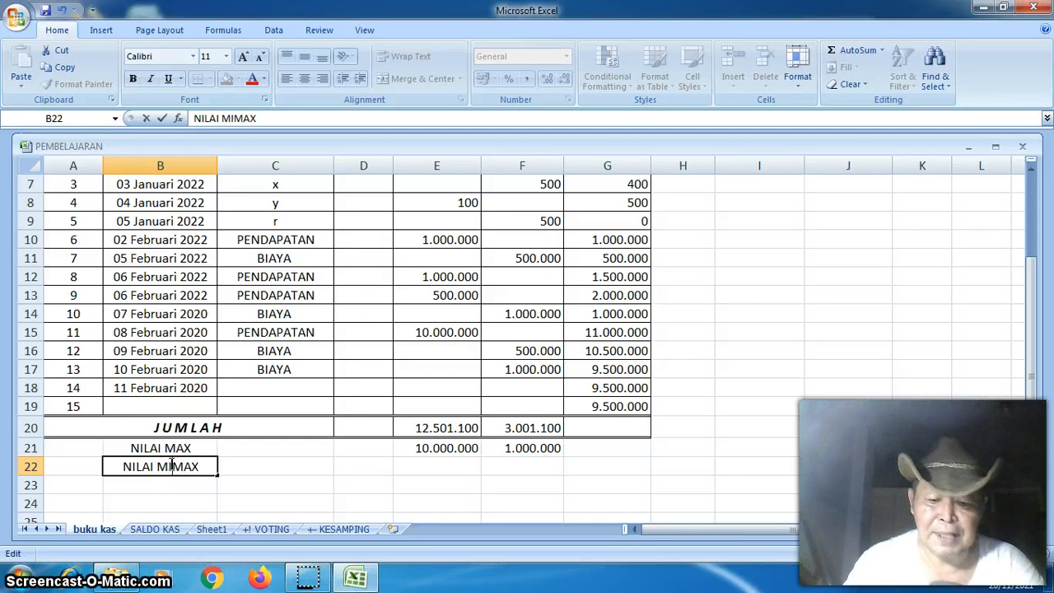
key("Delete")
key("Delete")
key("Delete")
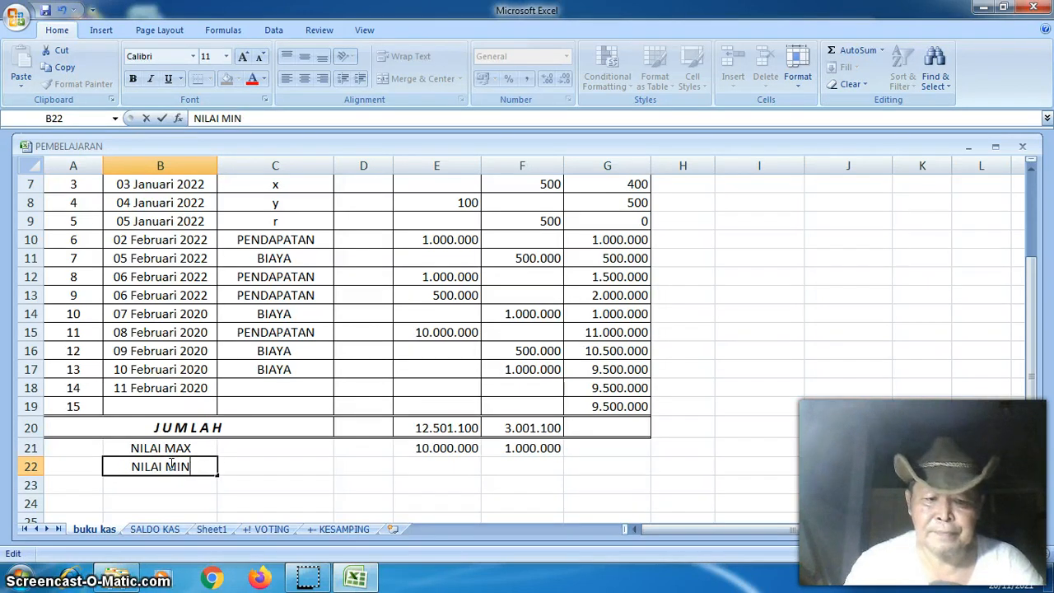
left_click(273, 471)
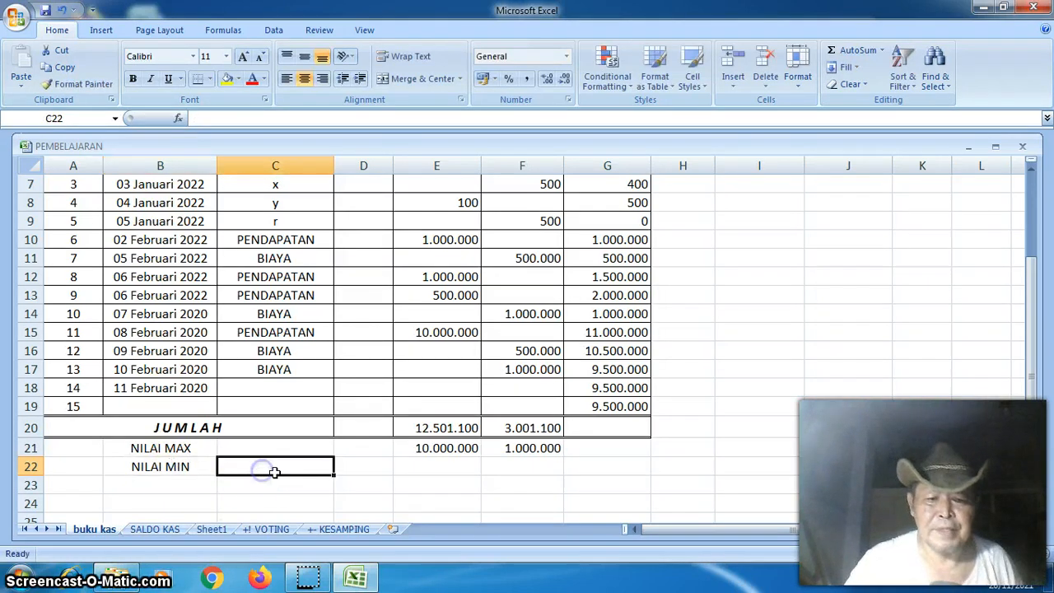
Insert an AutoSum MIN formula in cell E22 covering the DEBET entries E5:E19
left_click(447, 468)
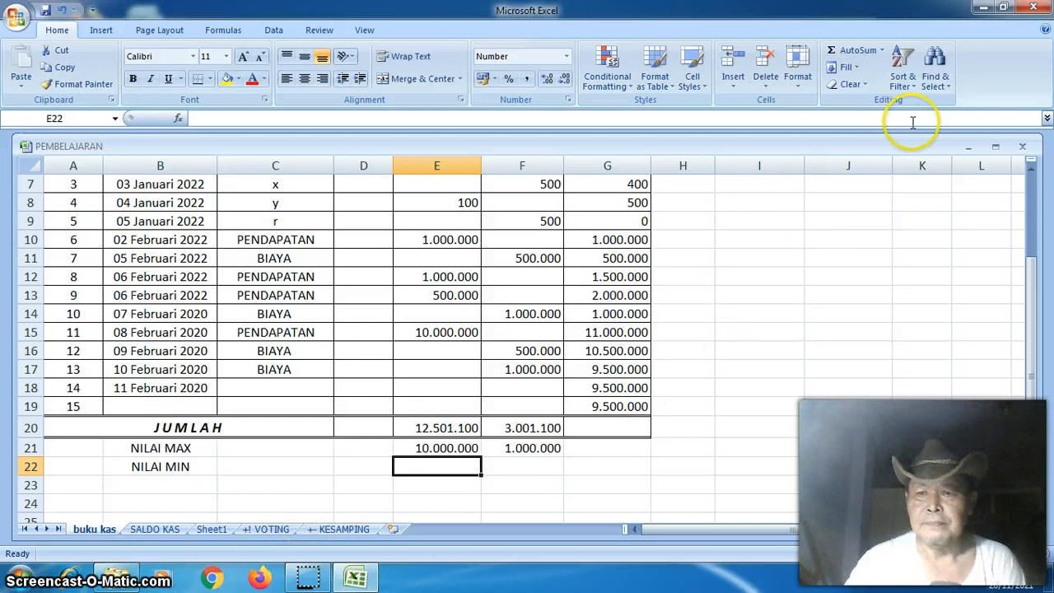
left_click(882, 52)
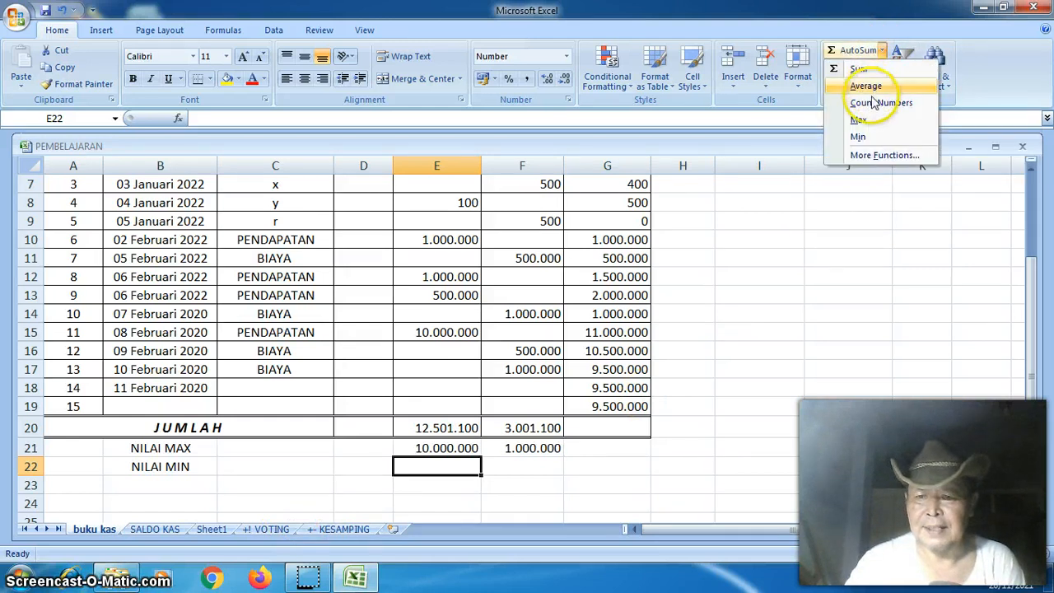
left_click(862, 137)
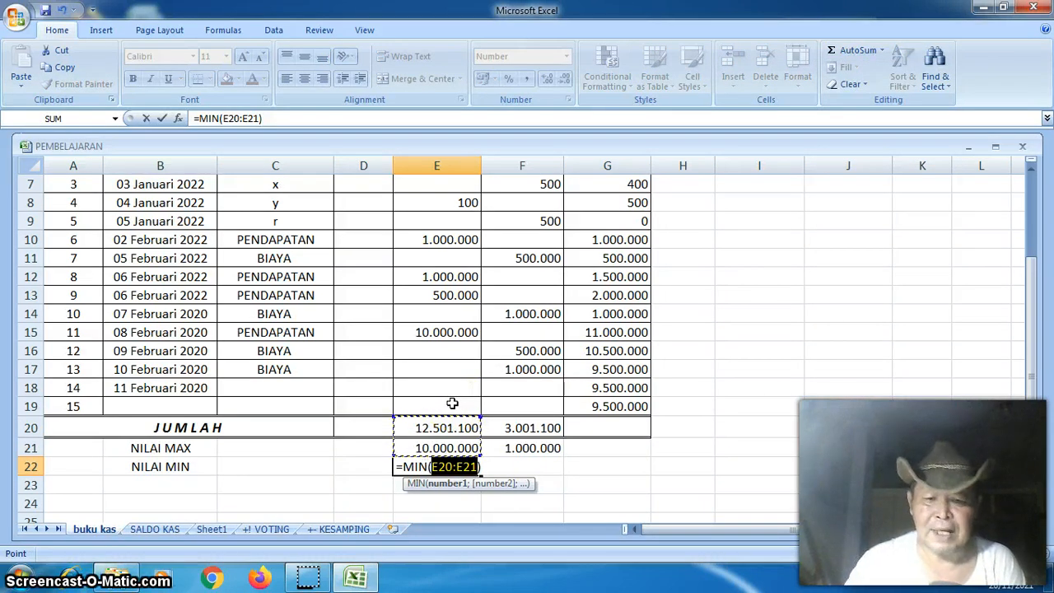
left_click_drag(452, 403, 466, 221)
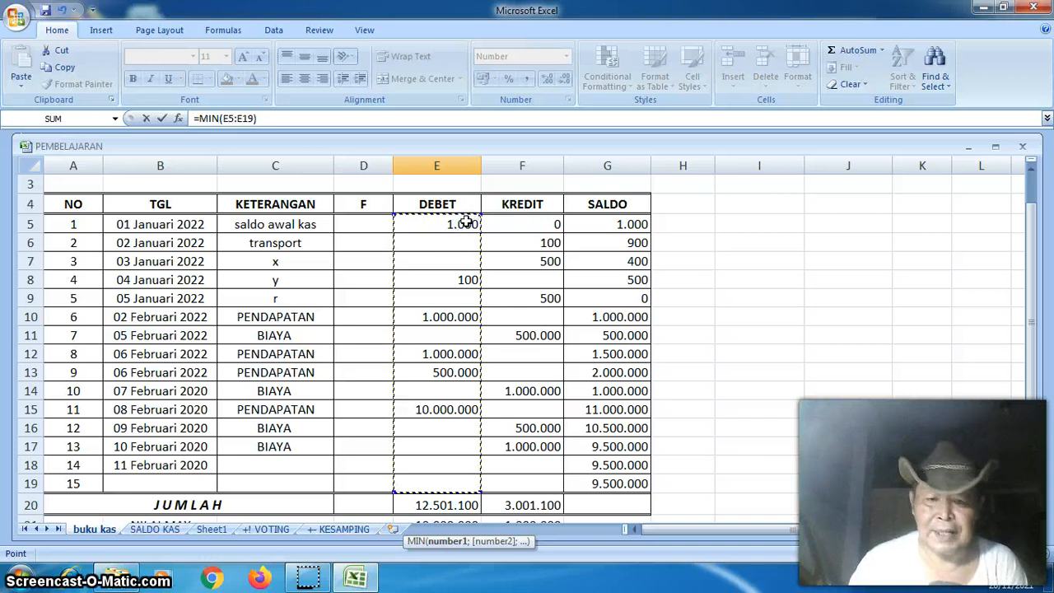
key("Return")
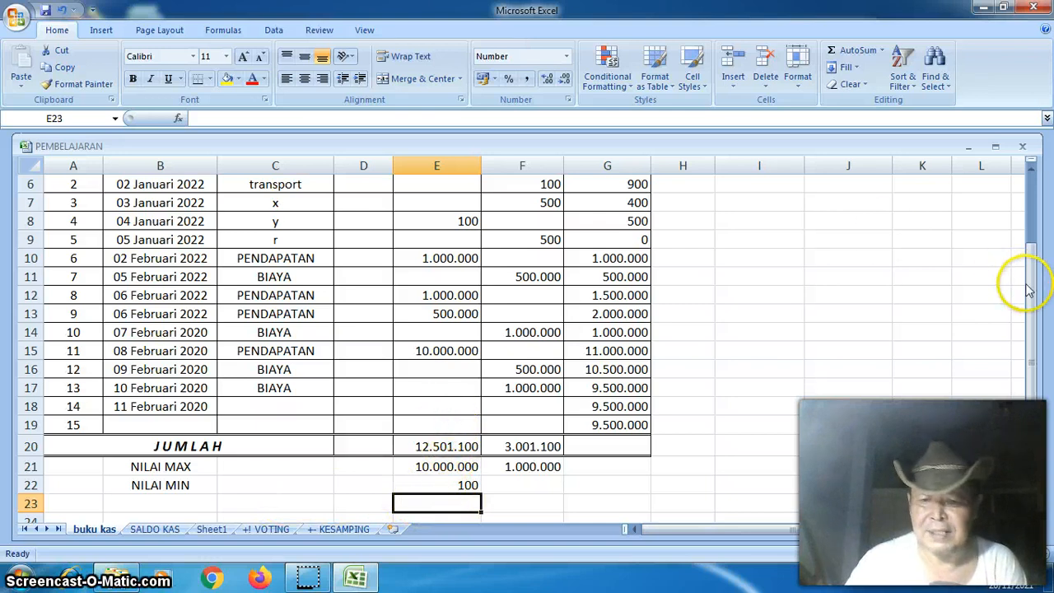
Copy the MIN formula from E22 across to F22 for the KREDIT column
mouse_move(1030, 285)
left_mouse_down()
mouse_move(1028, 202)
mouse_move(1028, 271)
left_mouse_up()
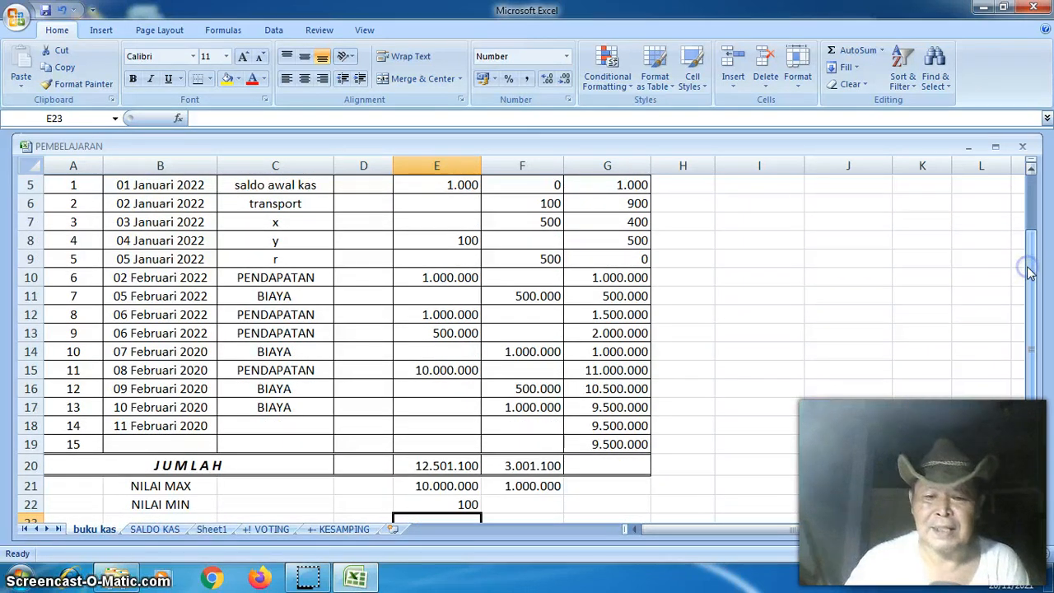
left_click(532, 502)
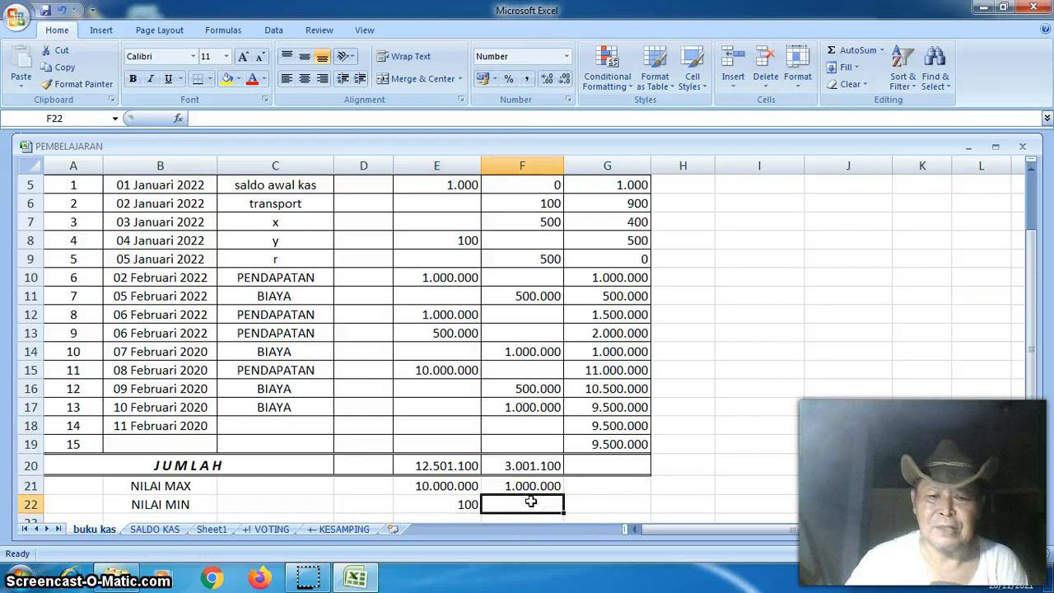
left_click(475, 505)
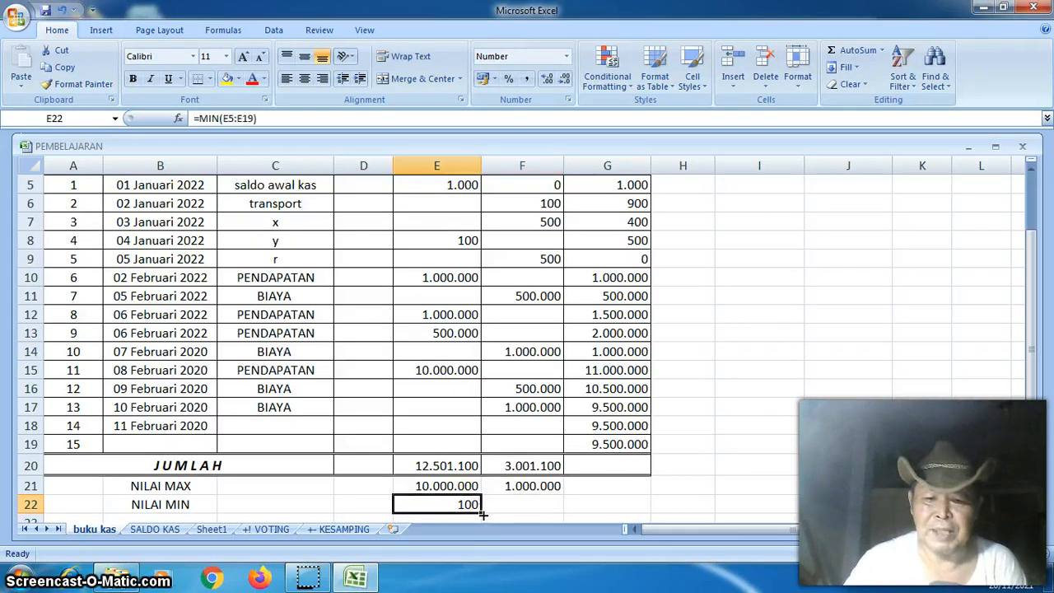
left_click_drag(482, 514, 536, 508)
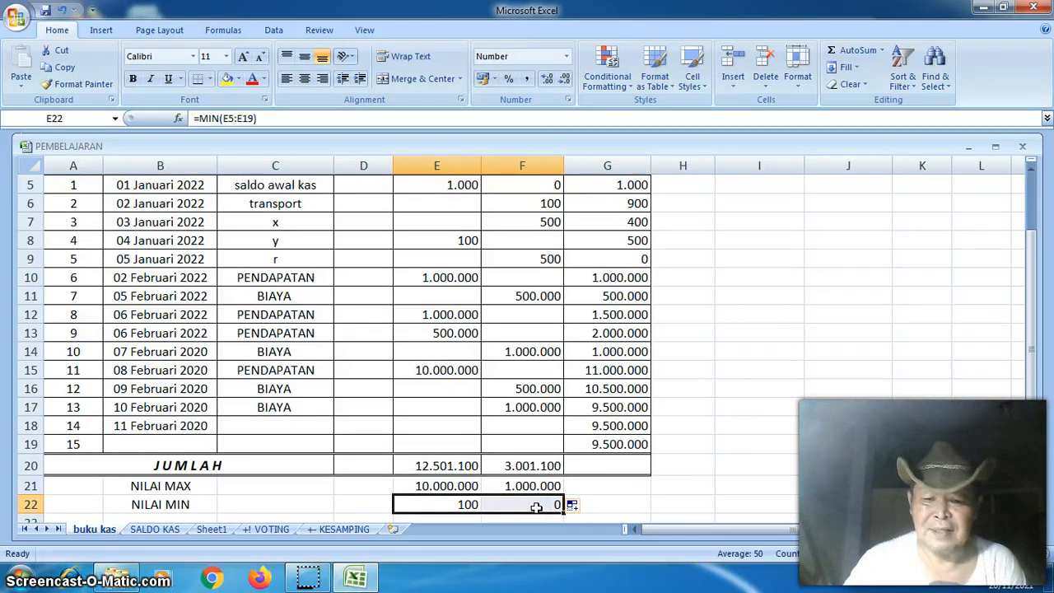
left_click(553, 505)
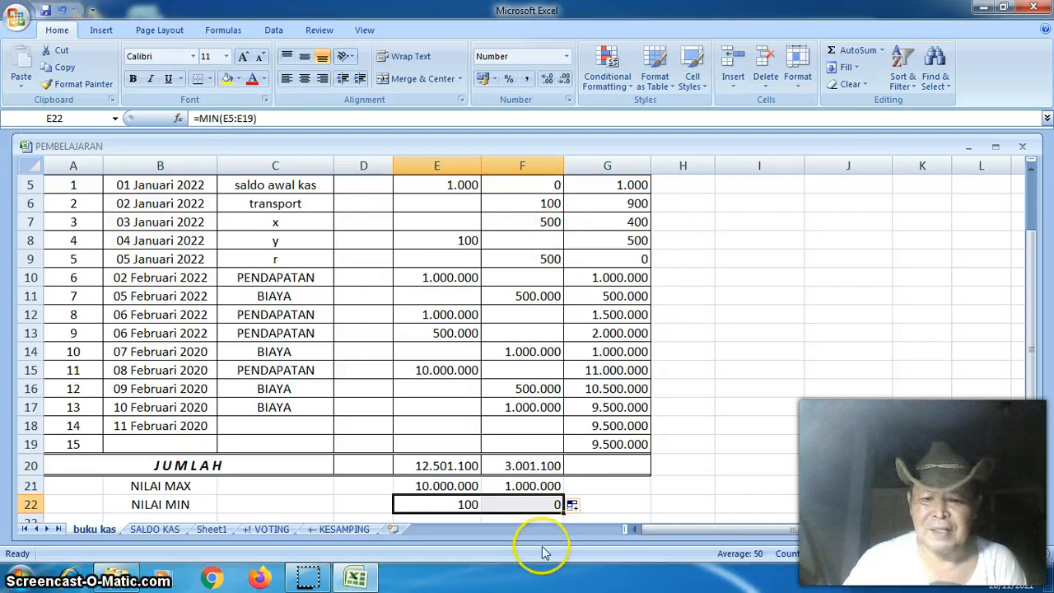
left_click(595, 497)
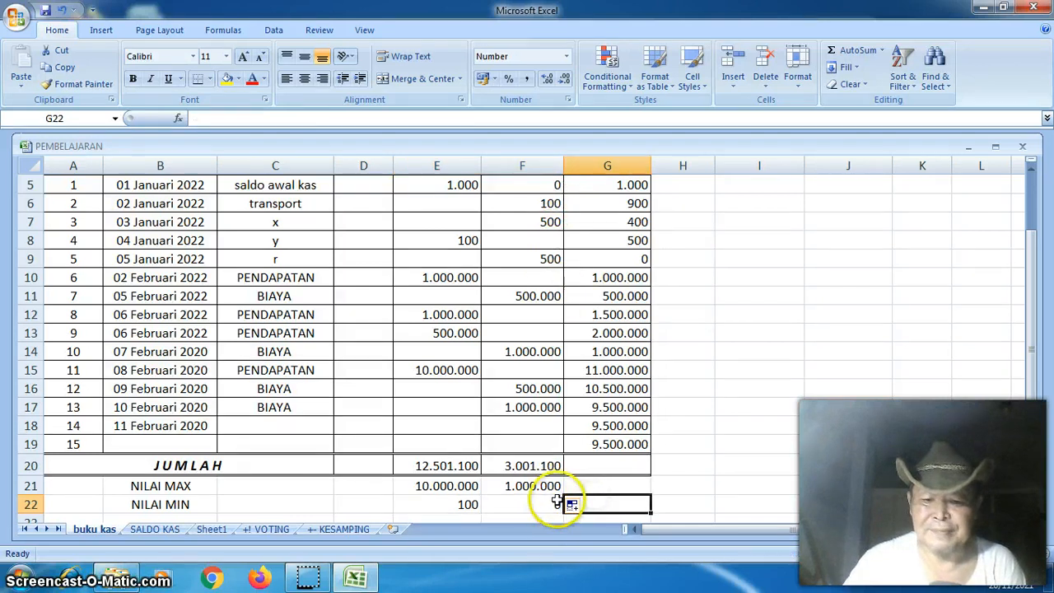
Clear cell F22 and insert an AutoSum MIN formula there covering the KREDIT entries F5:F19
left_click(550, 504)
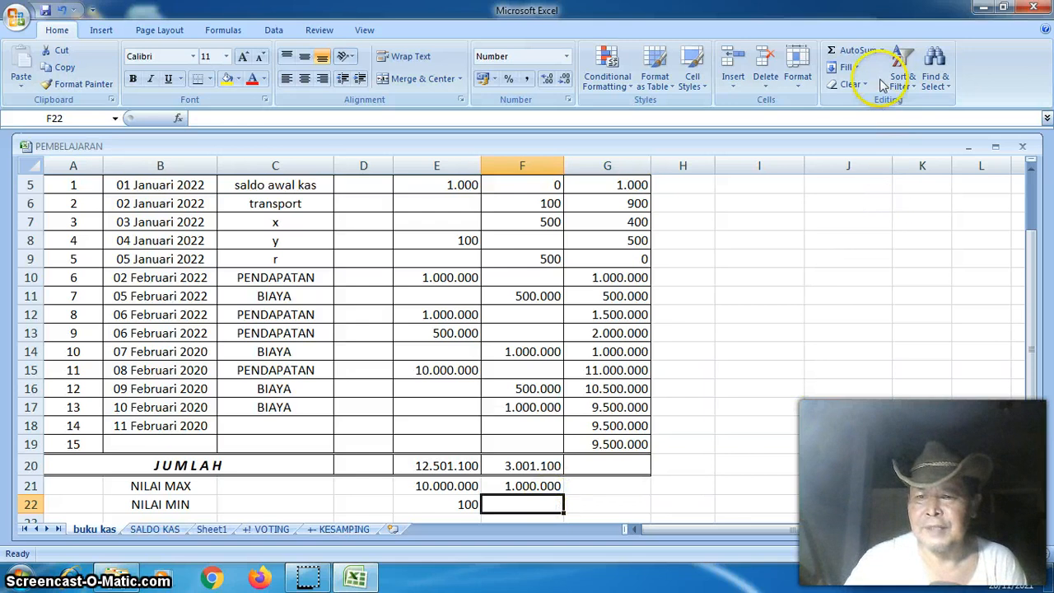
left_click(882, 51)
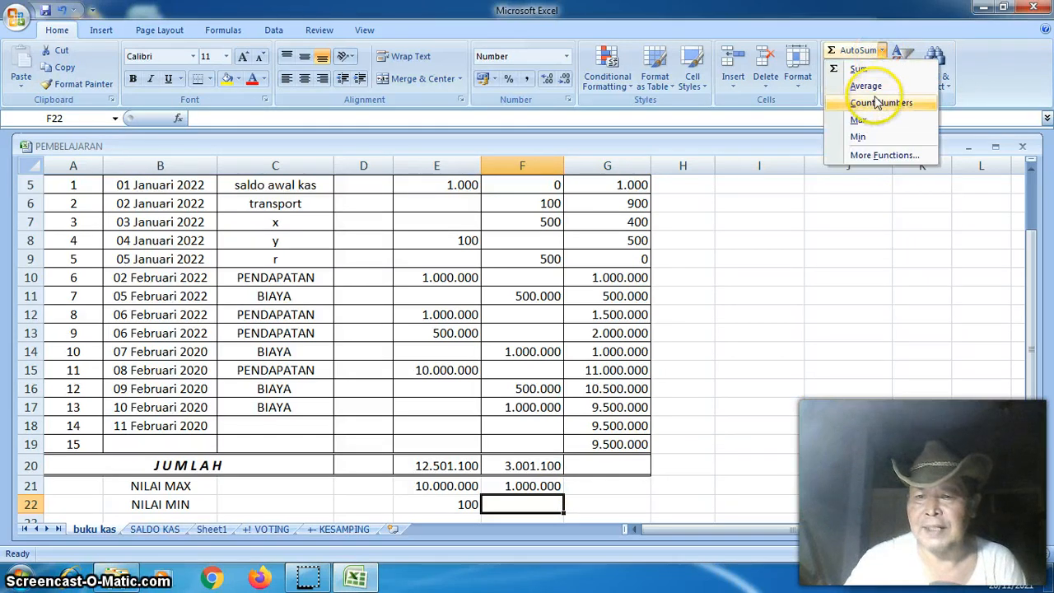
left_click(859, 137)
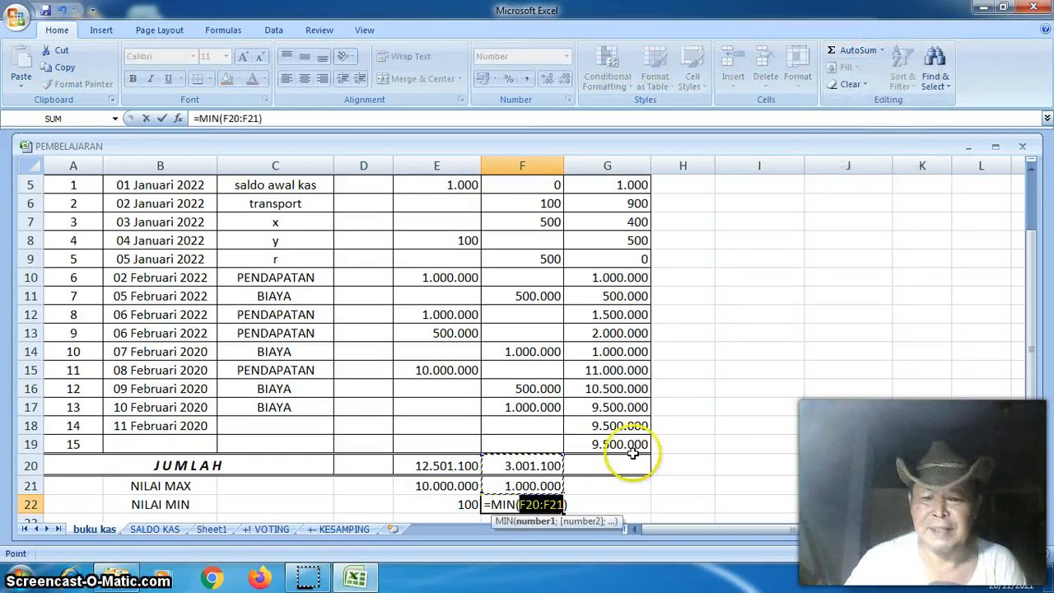
left_click(535, 441)
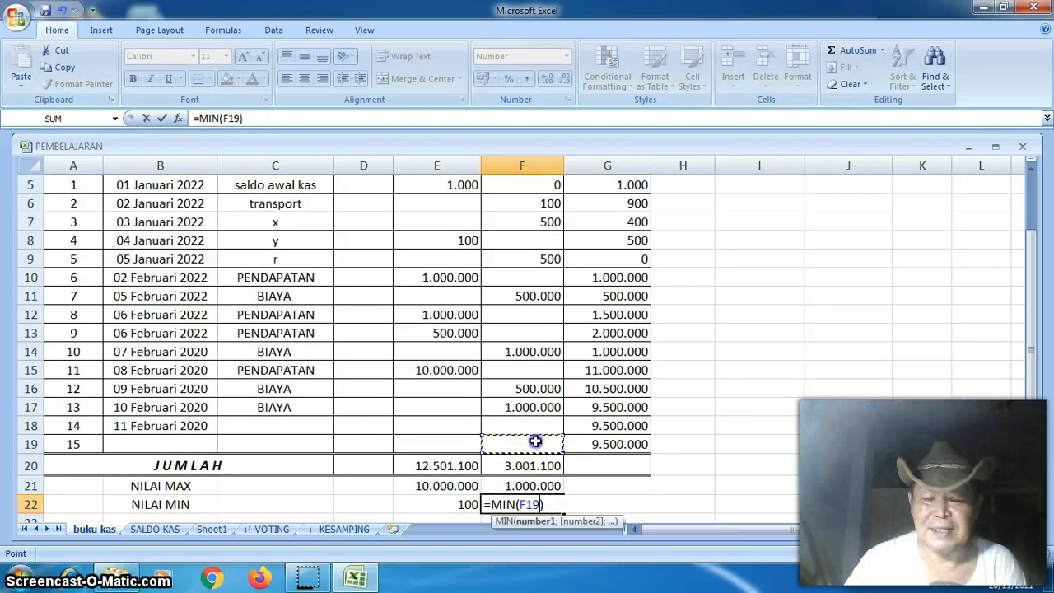
left_click_drag(535, 441, 542, 230)
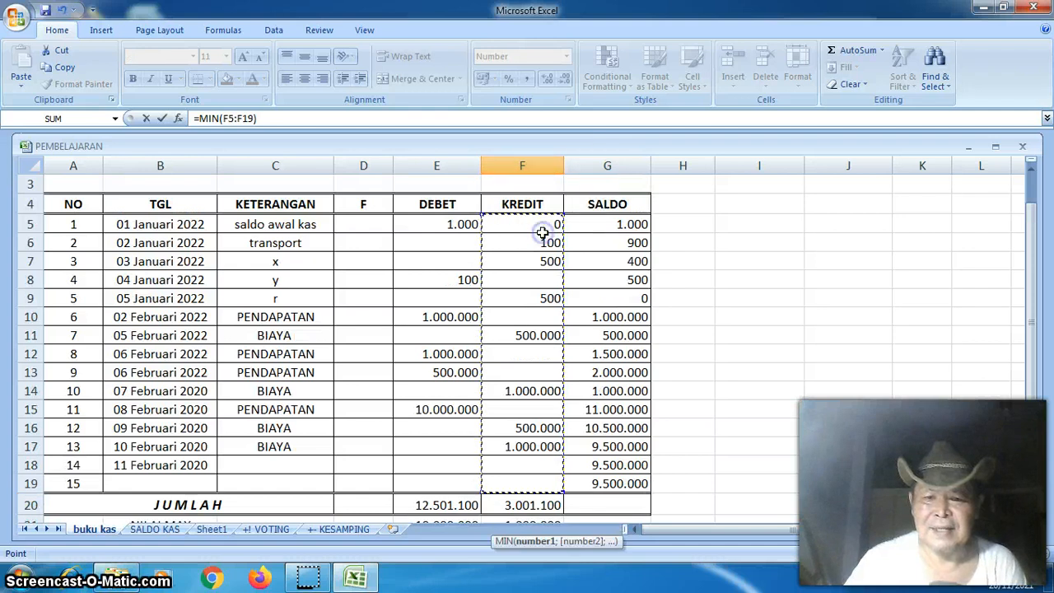
key("Return")
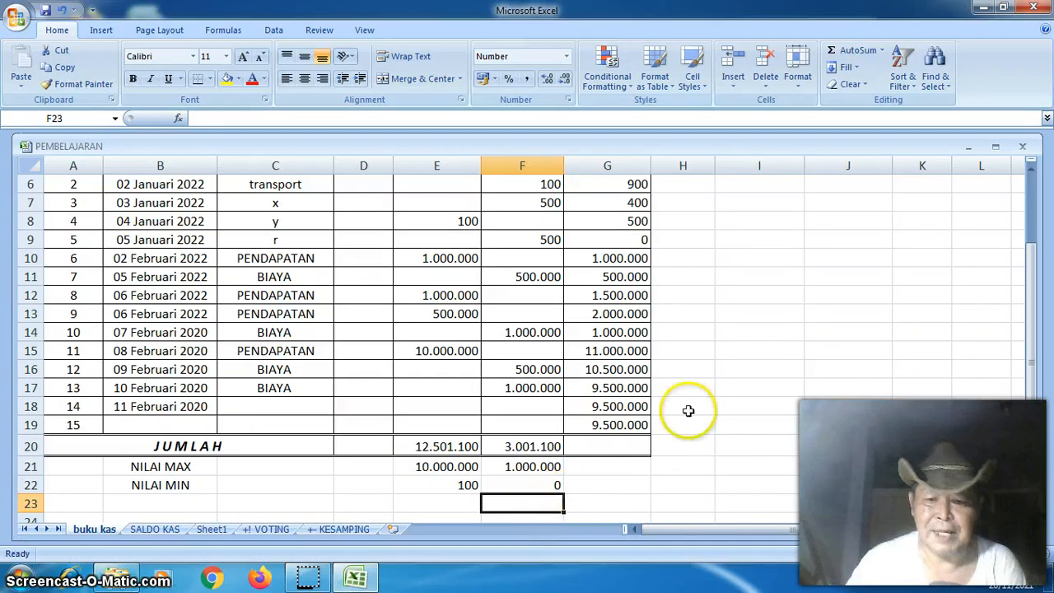
Enter the formula +F21 in cell F2 to show the KREDIT maximum above the table
left_click_drag(1035, 305, 1036, 224)
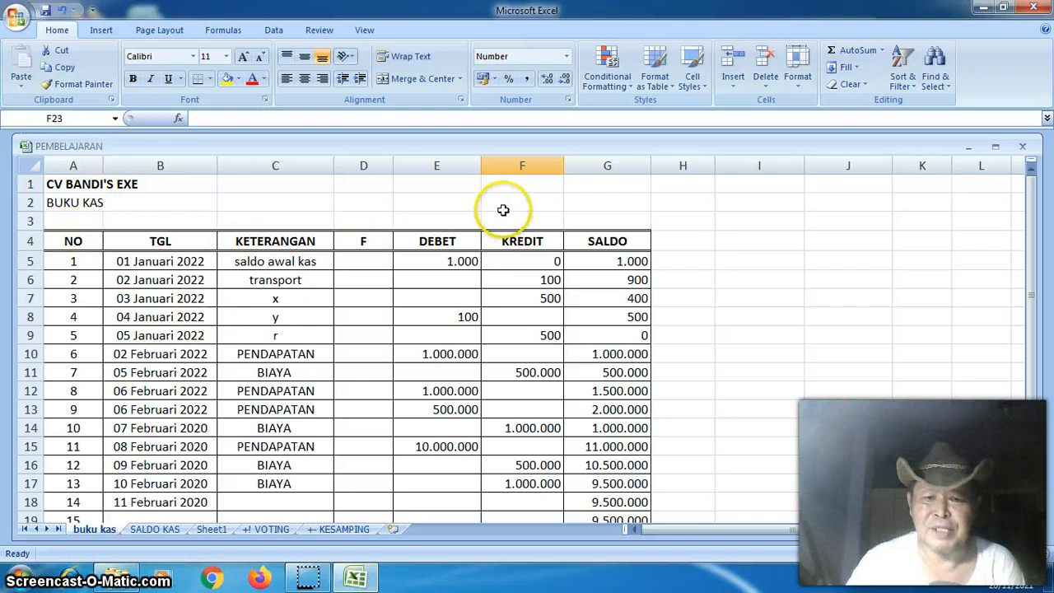
left_click(545, 201)
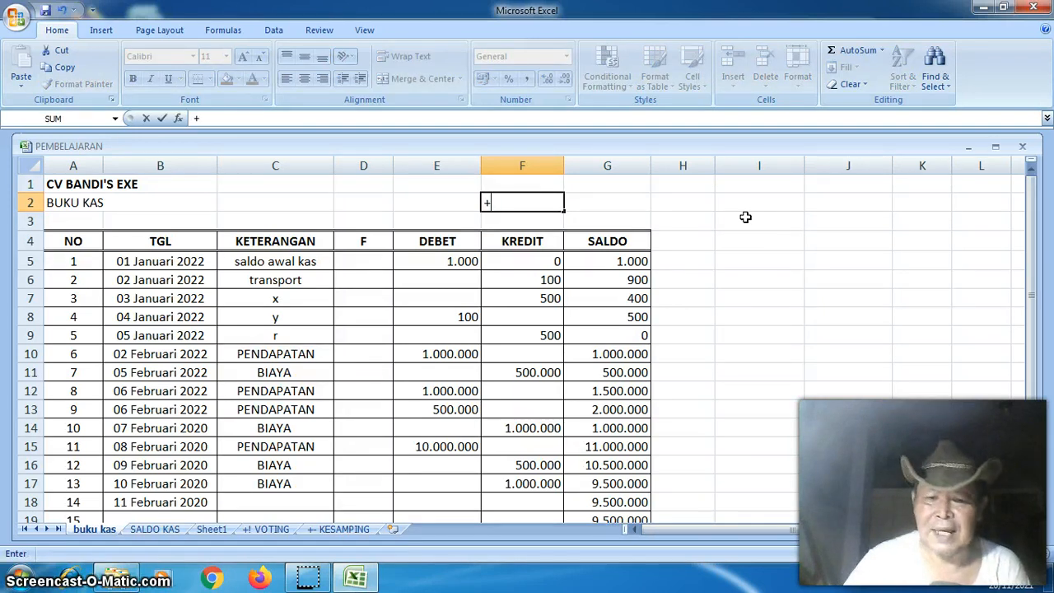
key("Down")
key("Down")
key("Down")
key("Down")
key("Down")
key("Down")
key("Down")
key("Down")
key("Down")
key("Down")
key("Down")
key("Down")
key("Down")
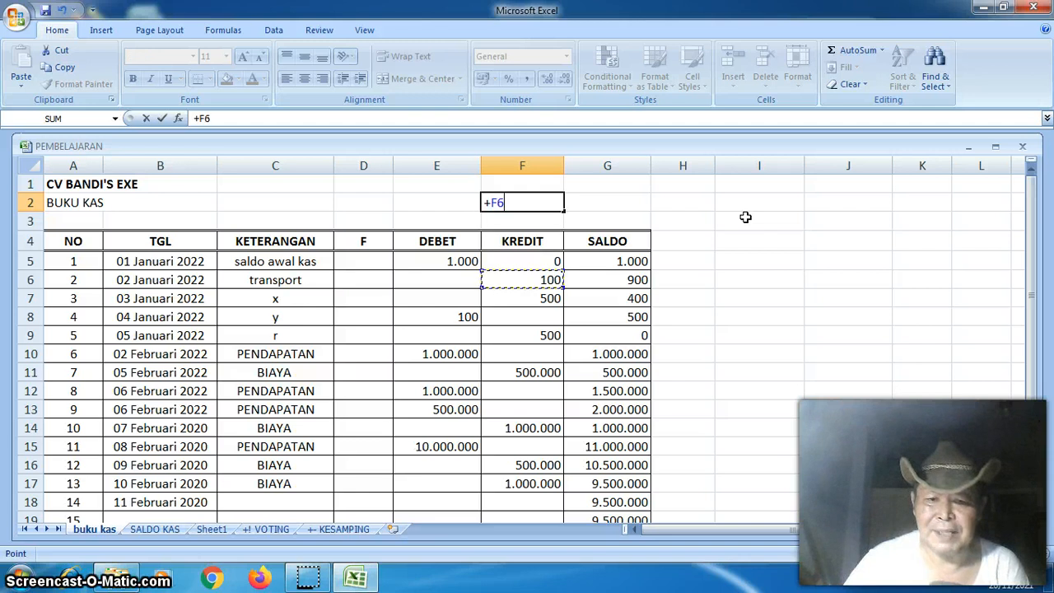
key("Down")
key("Down")
key("Down")
key("Down")
key("Down")
key("Down")
key("Down")
key("Down")
key("Down")
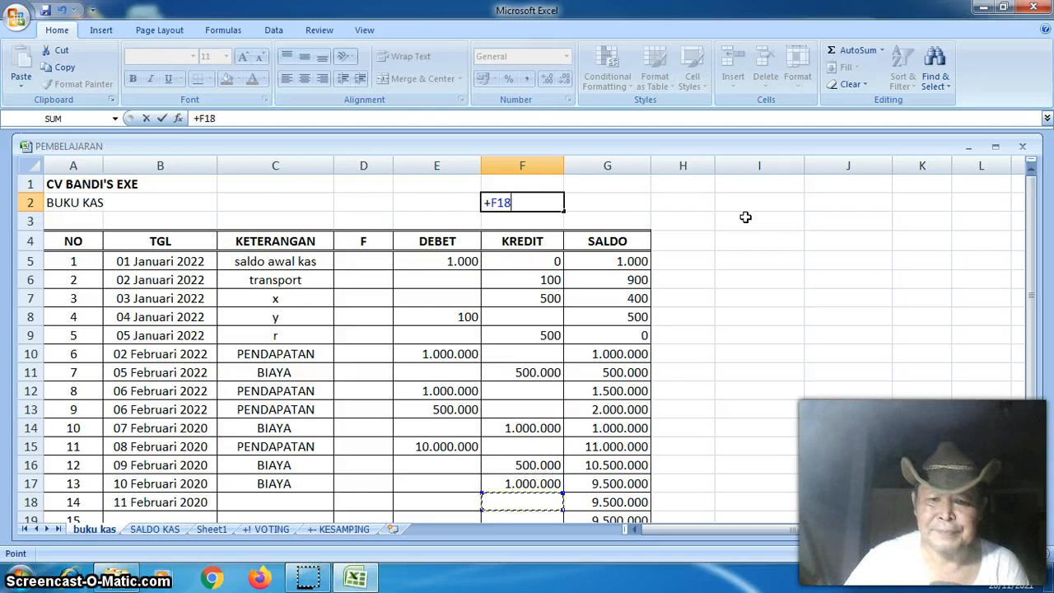
key("Up")
key("Up")
key("Up")
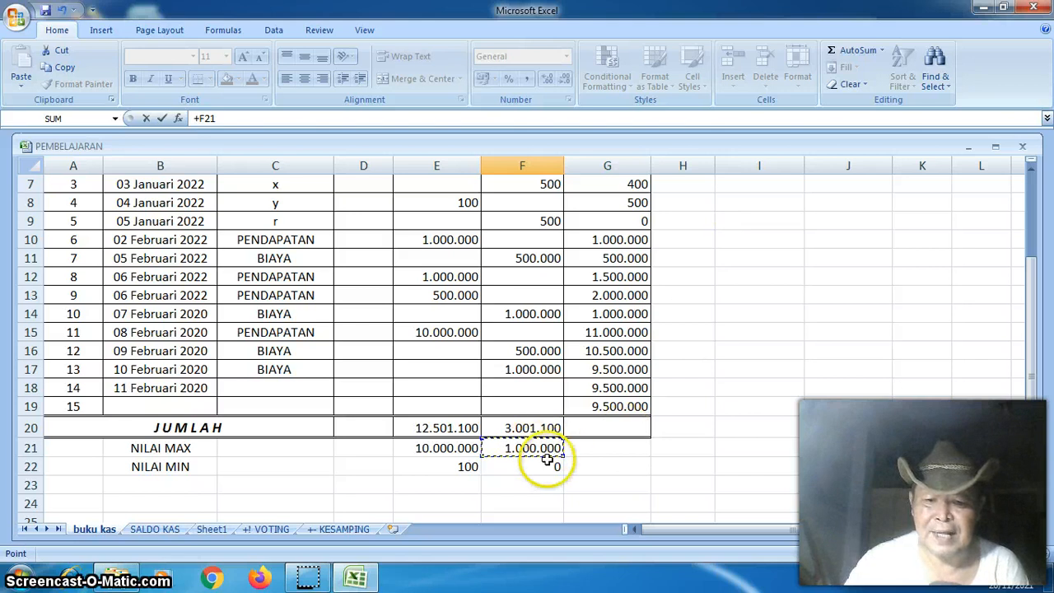
key("Escape")
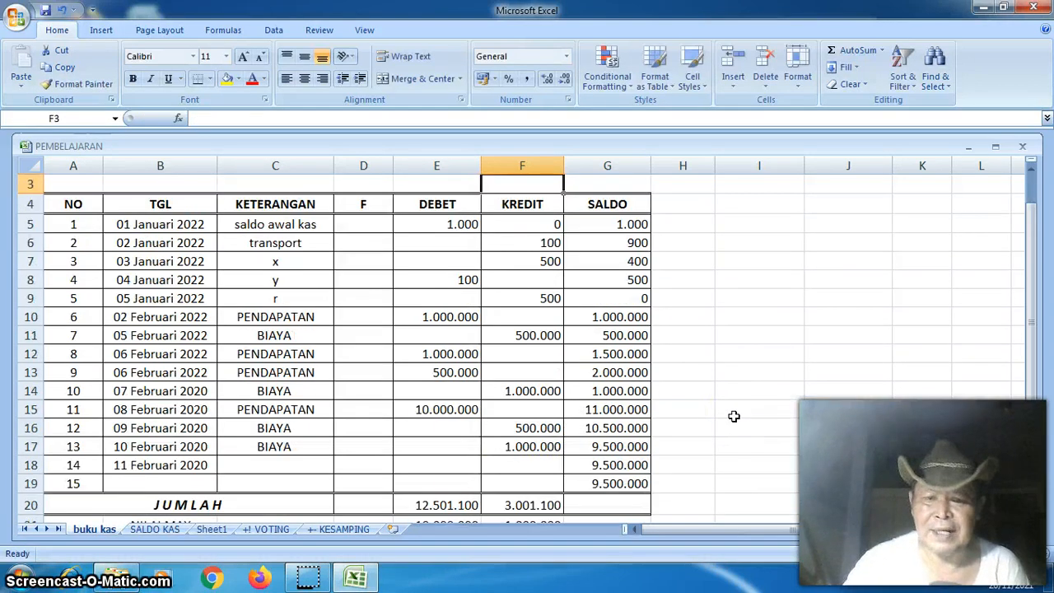
Check the linked value in F2 against the NILAI MAX and NILAI MIN rows beneath the table
key("Up")
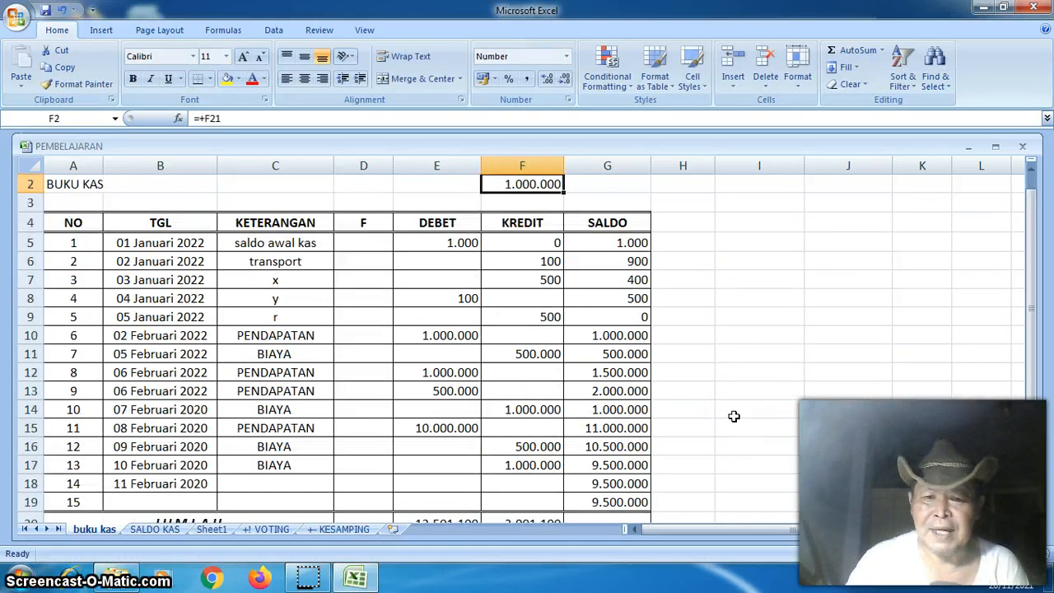
scroll(733, 415, "up", 1)
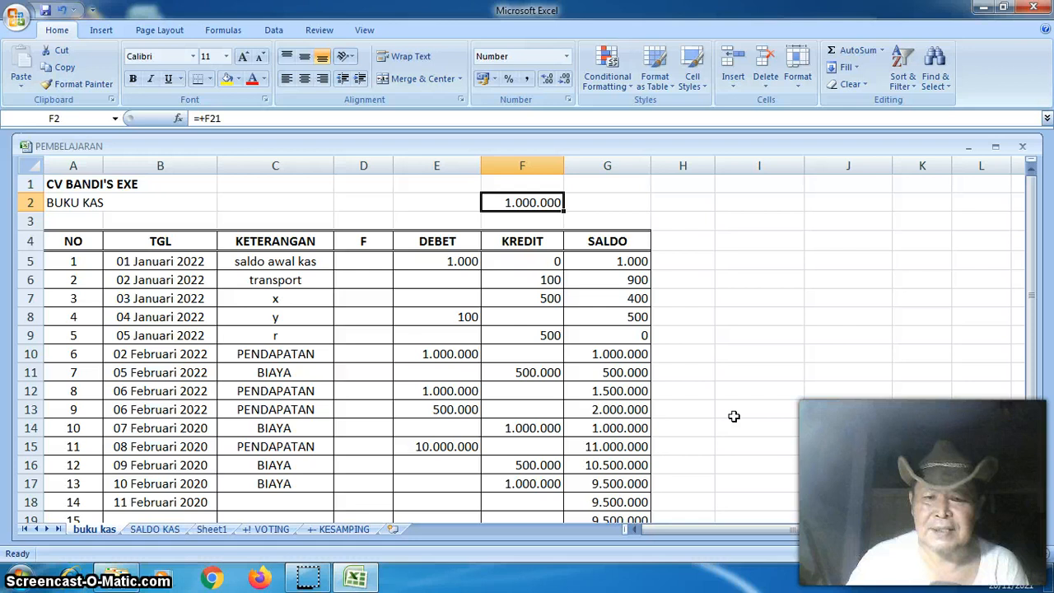
key("Down")
key("Down")
key("Down")
key("Down")
key("Down")
key("Down")
key("Down")
key("Down")
key("Down")
key("Down")
key("Down")
key("Down")
key("Down")
key("Down")
key("Down")
key("Down")
key("Down")
key("Down")
key("Down")
key("Down")
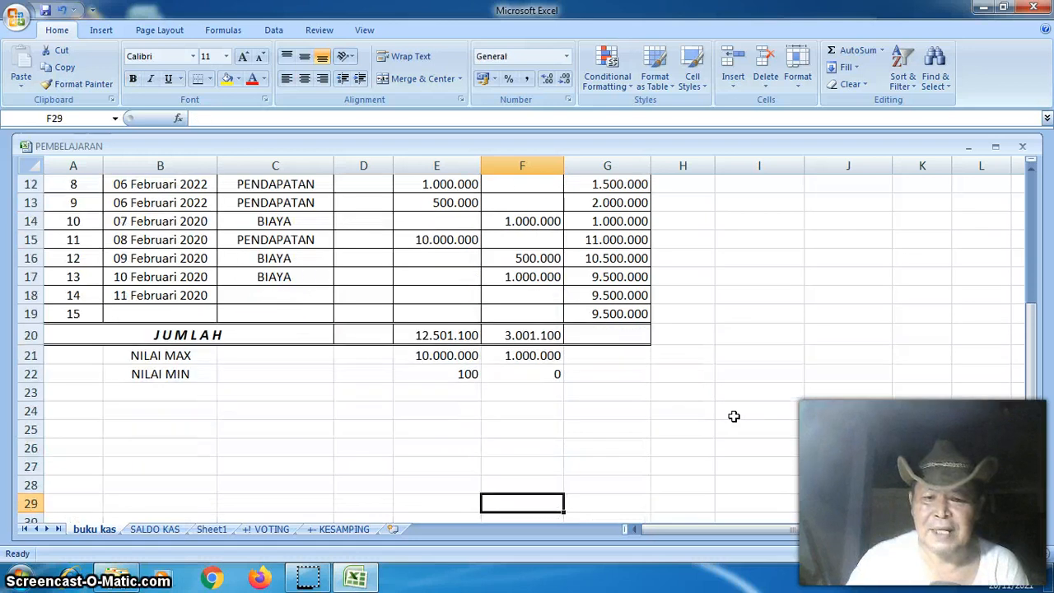
key("Up")
key("Up")
key("Up")
key("Up")
key("Up")
key("Up")
key("Up")
key("Up")
key("Up")
key("Up")
key("Up")
key("Up")
key("Up")
key("Up")
key("Up")
key("Up")
key("Up")
key("Up")
key("Up")
key("Up")
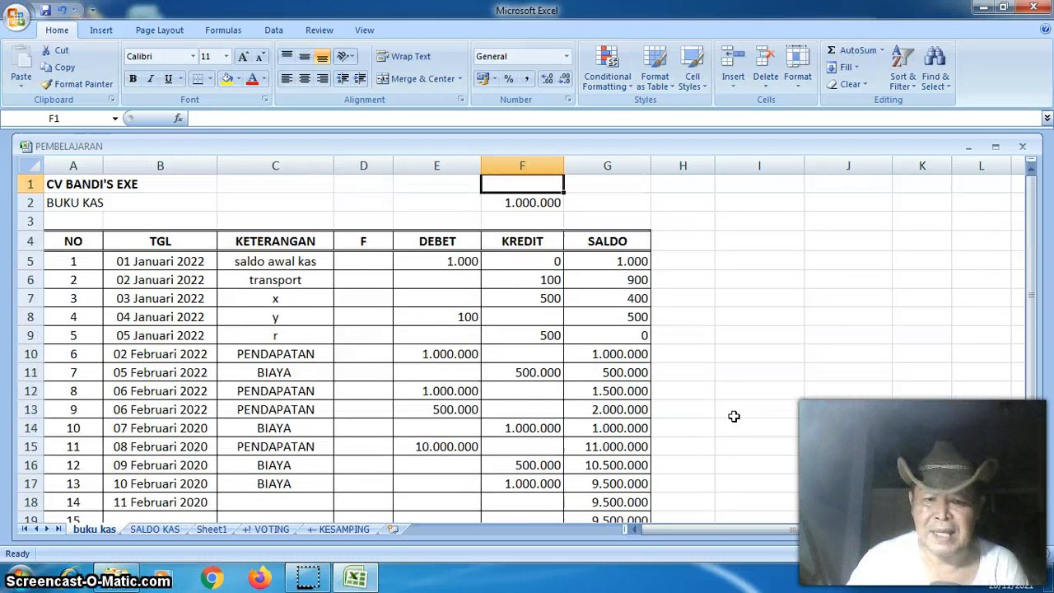
Fill the F2 reference formula down to F3 to show the KREDIT minimum, and compare it with the NILAI MIN row
left_click(546, 220)
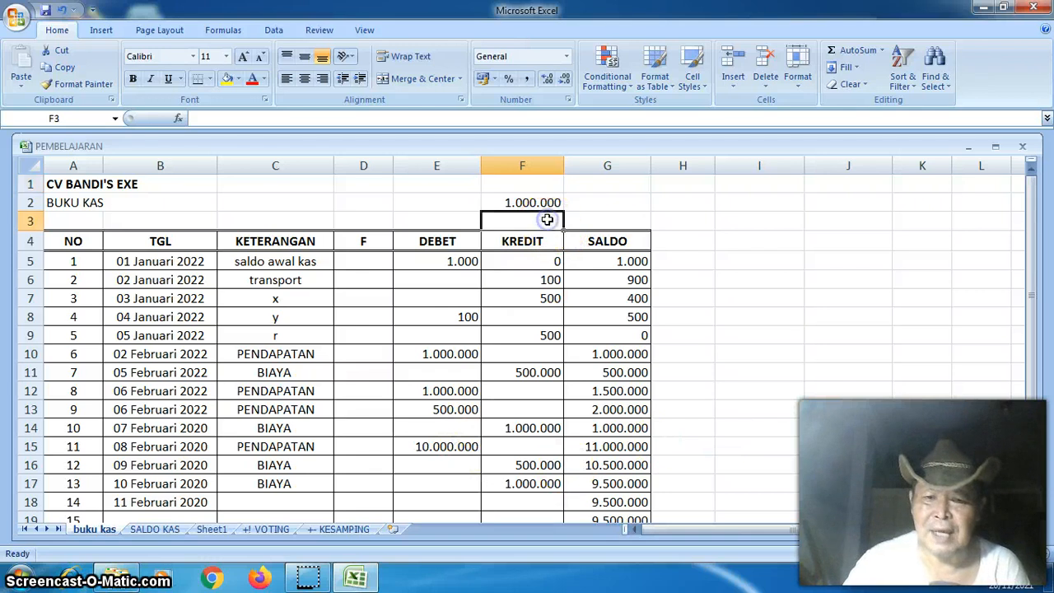
left_click(553, 204)
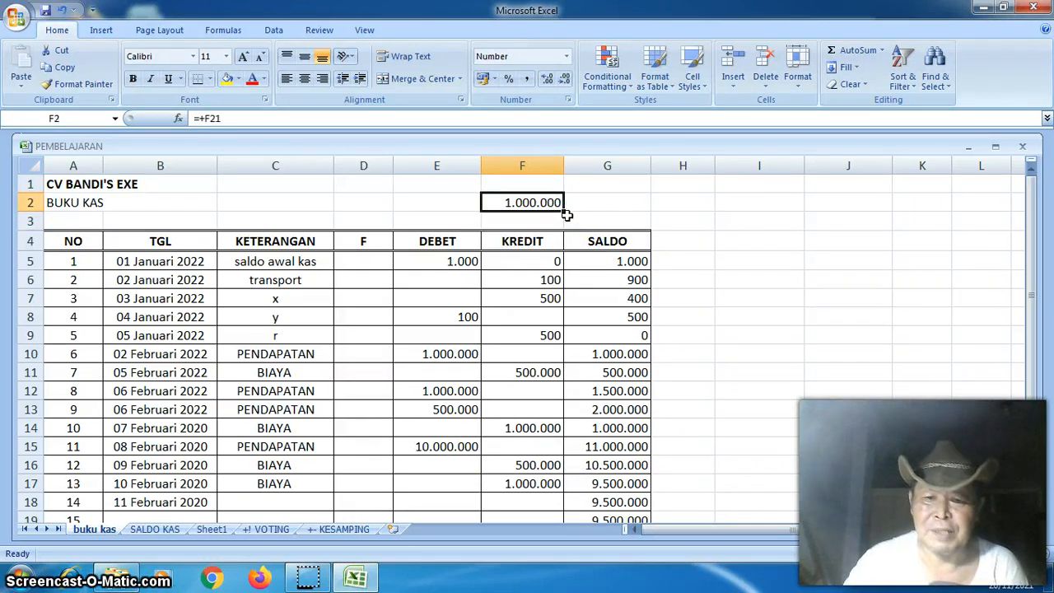
left_click_drag(566, 213, 566, 223)
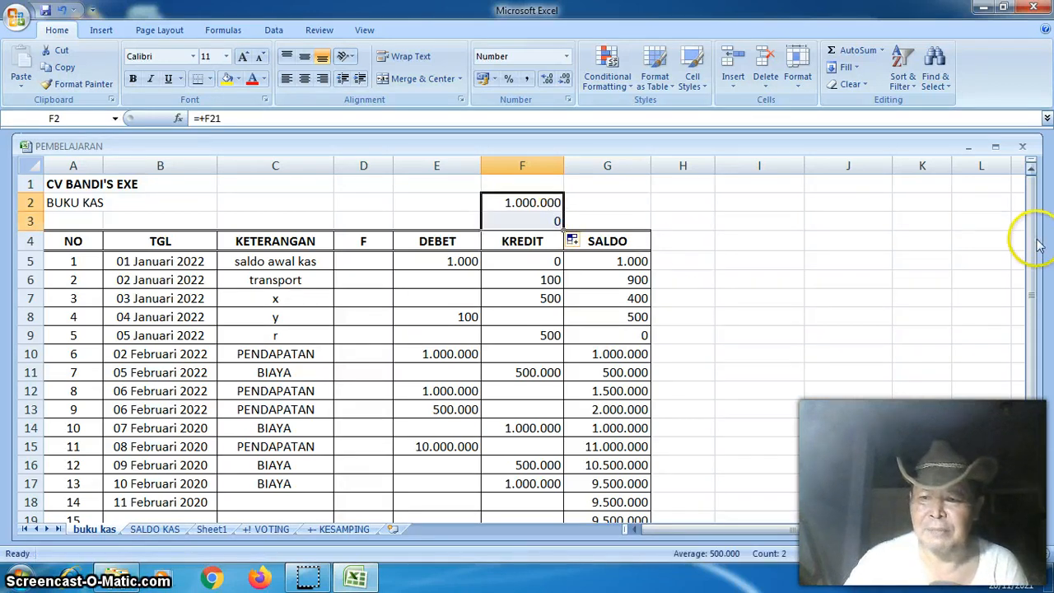
left_click_drag(1034, 245, 1030, 303)
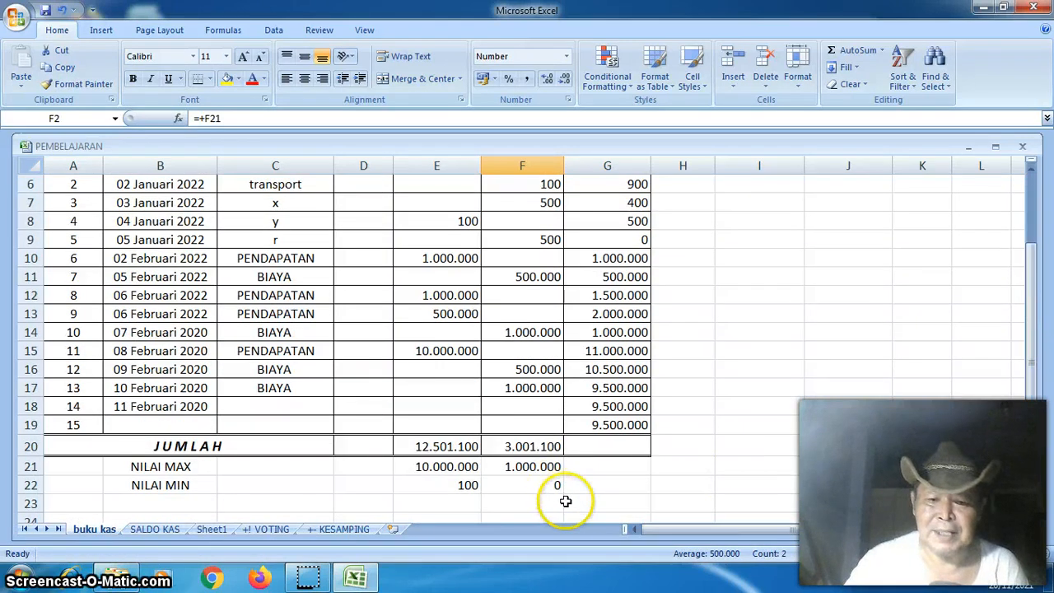
left_click_drag(1028, 292, 1033, 225)
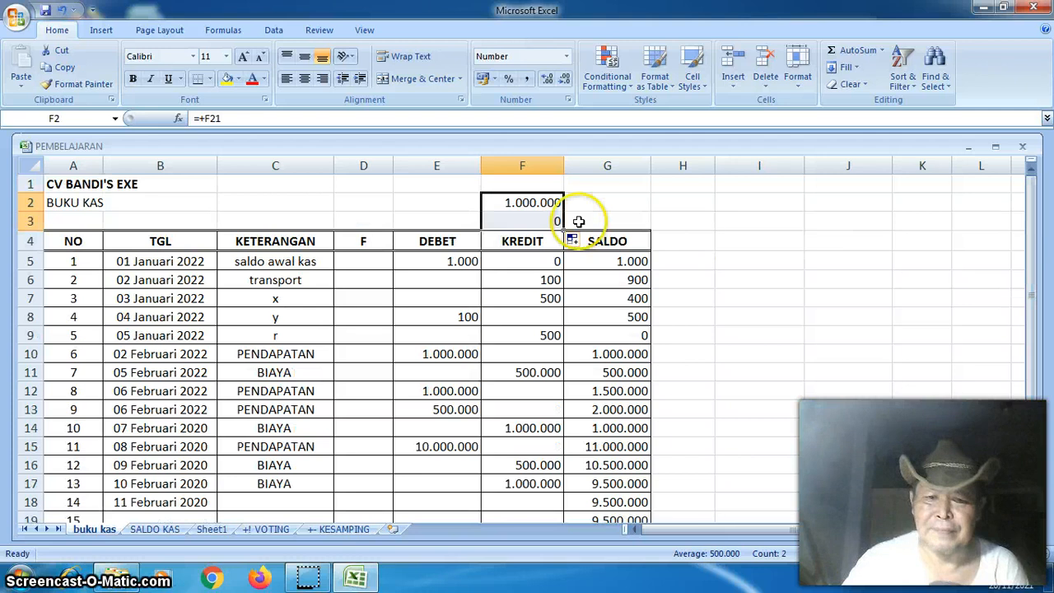
Fill the F2 reference formula leftward into E2 to show the DEBET maximum above the table
left_click(457, 203)
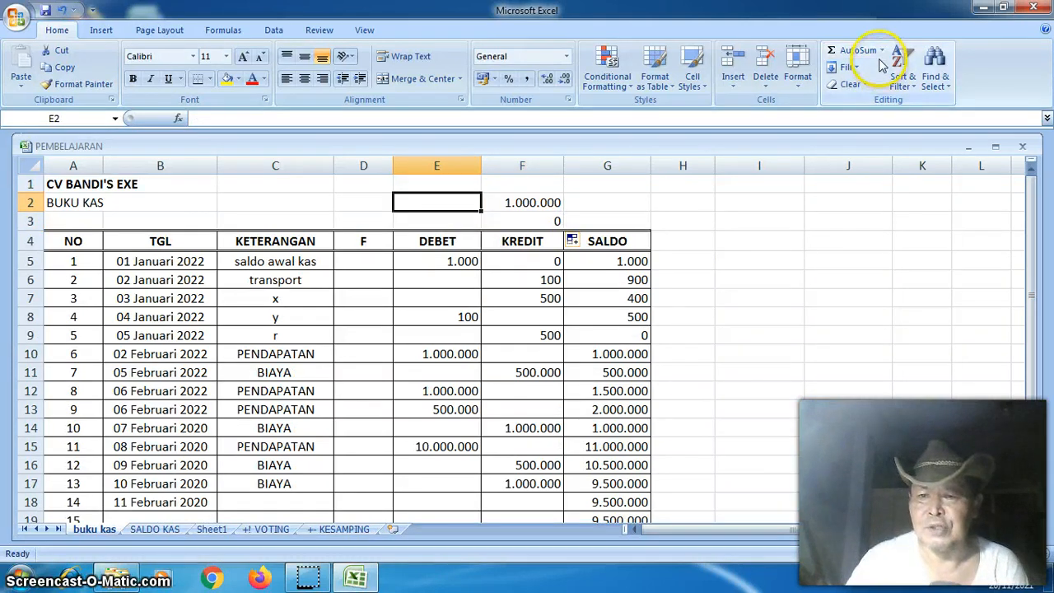
left_click(543, 208)
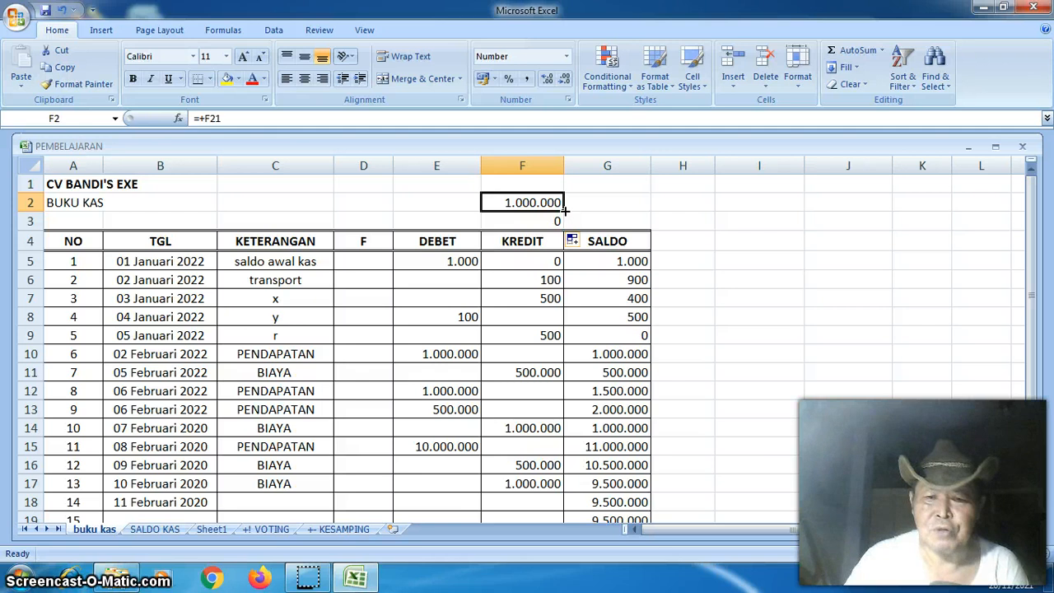
left_click_drag(565, 211, 565, 211)
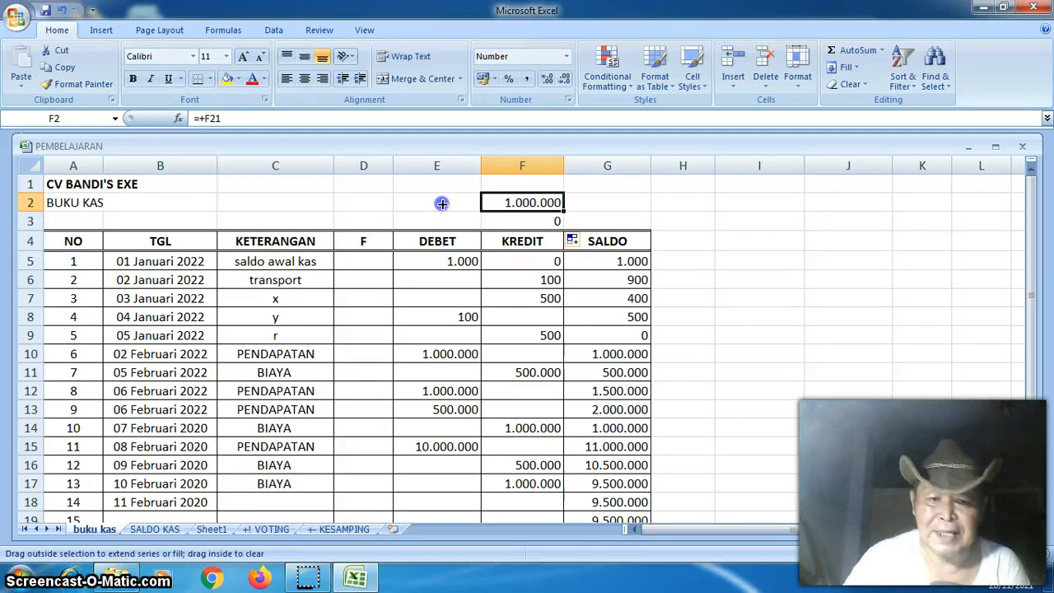
mouse_move(442, 203)
left_mouse_down()
mouse_move(422, 205)
mouse_move(460, 202)
mouse_move(424, 200)
left_mouse_up()
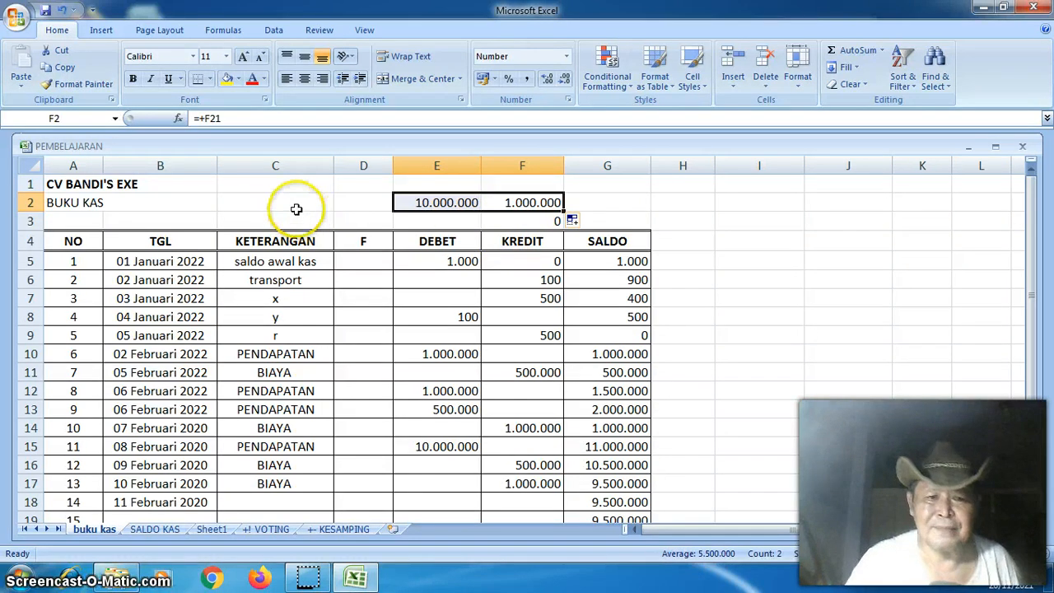
Fill the E2 reference formula down to E3 to show the DEBET minimum above the table
left_click(461, 218)
left_click(478, 208)
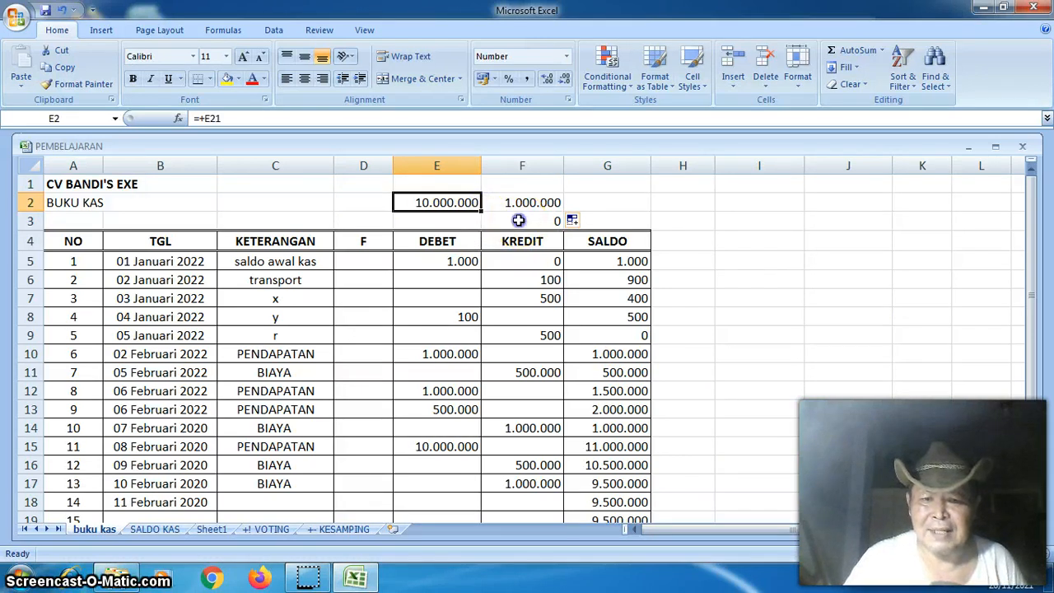
left_click(518, 220)
left_click(478, 204)
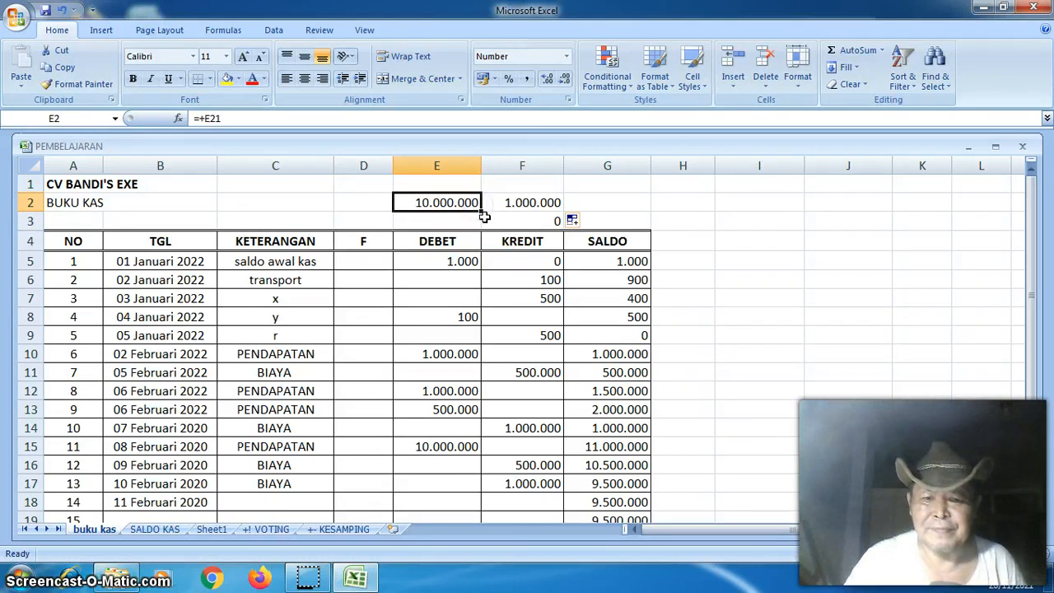
left_click_drag(484, 214, 484, 222)
left_click(496, 222)
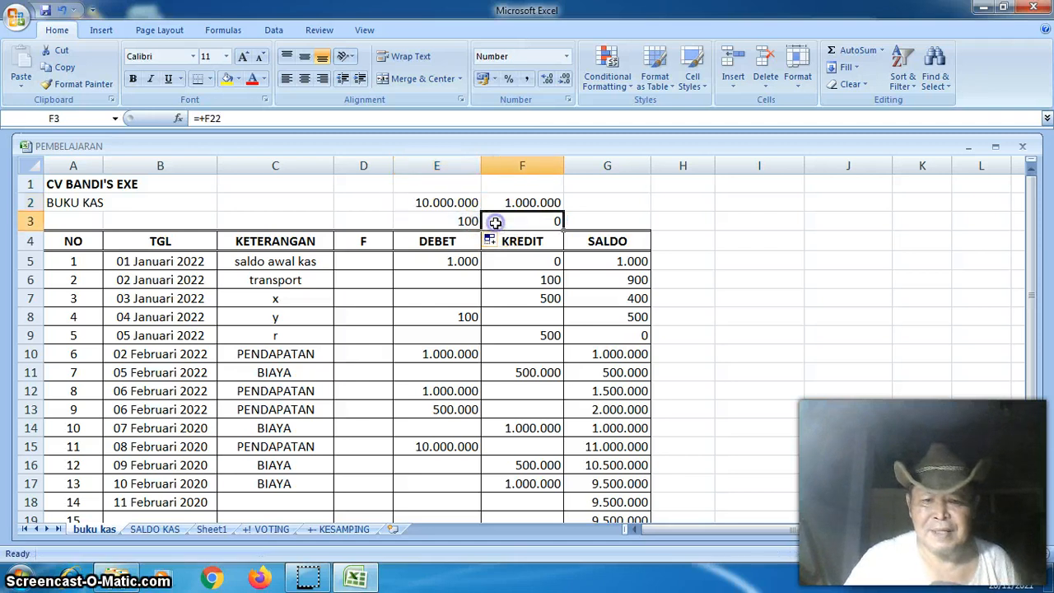
left_click(469, 222)
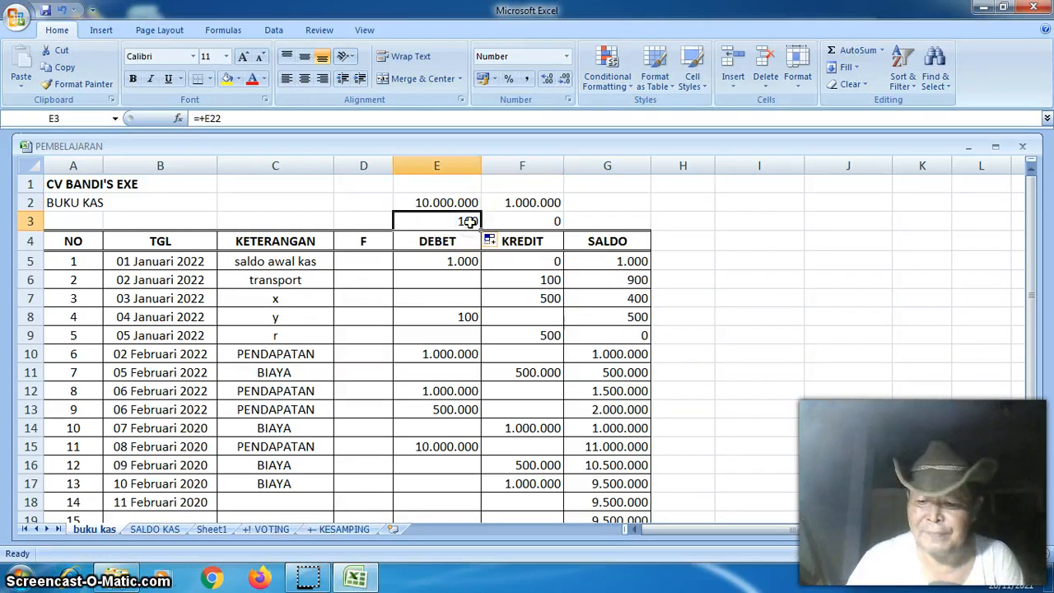
Compare the linked DEBET and KREDIT values in rows 2 and 3 with the NILAI MAX and NILAI MIN rows beneath the table
key("Down")
key("Down")
key("Down")
key("Down")
key("Down")
key("Down")
key("Down")
key("Down")
key("Down")
key("Down")
key("Down")
key("Down")
key("Down")
key("Down")
key("Down")
key("Down")
key("Down")
key("Down")
key("Down")
key("Down")
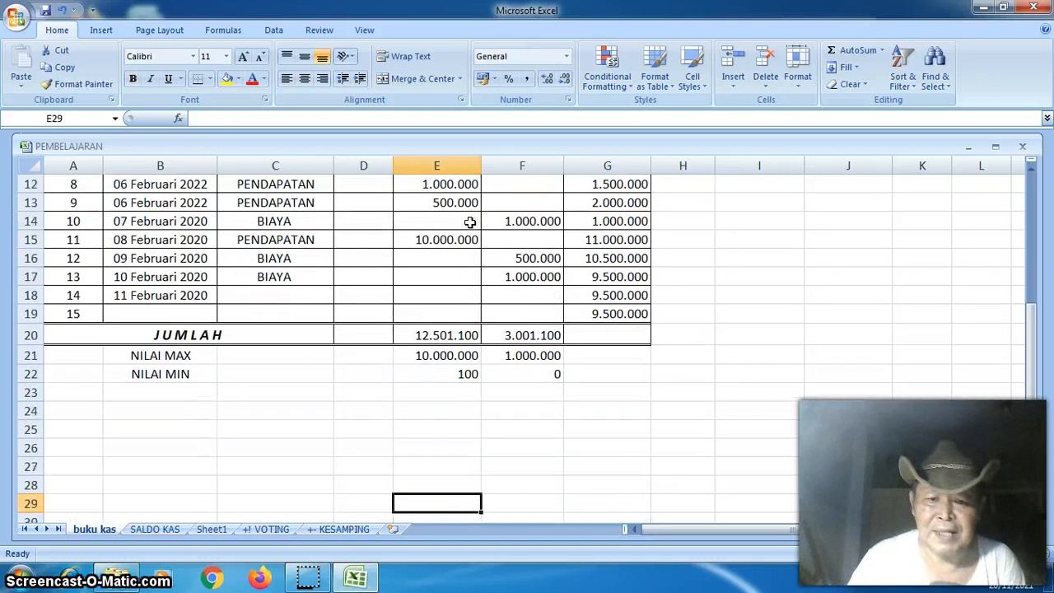
key("Up")
key("Up")
key("Up")
key("Up")
key("Up")
key("Up")
key("Up")
key("Up")
key("Up")
key("Up")
key("Up")
key("Up")
key("Up")
key("Up")
key("Up")
key("Up")
key("Up")
key("Up")
key("Up")
key("Up")
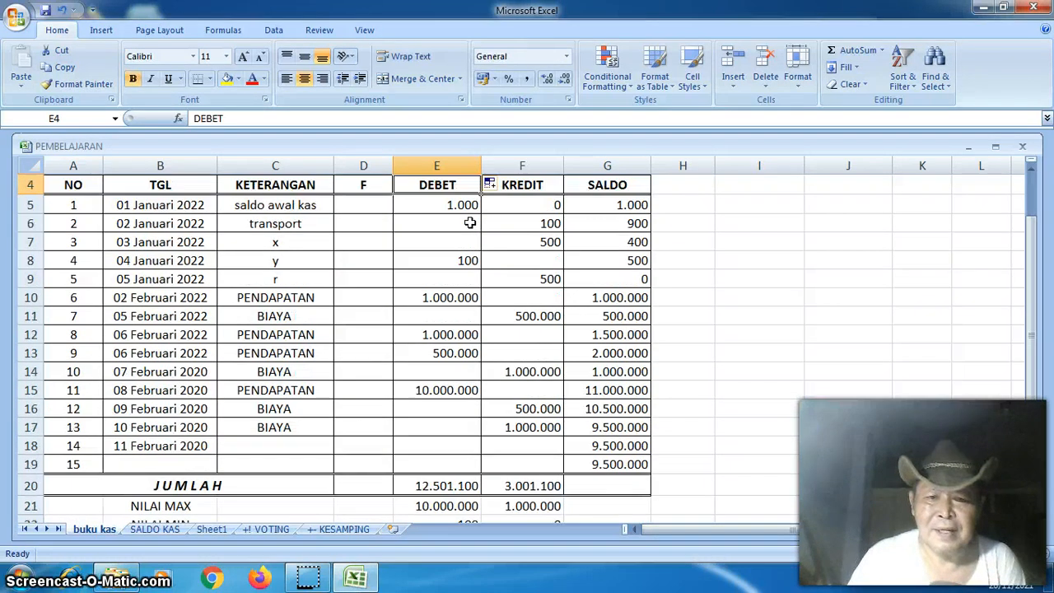
key("Up")
key("Up")
key("Up")
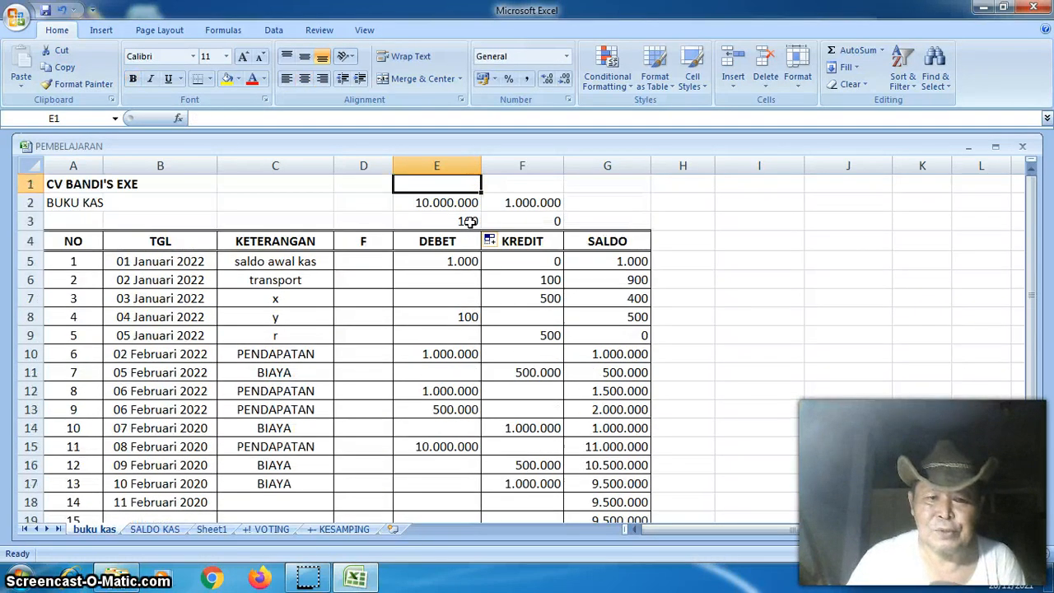
key("Down")
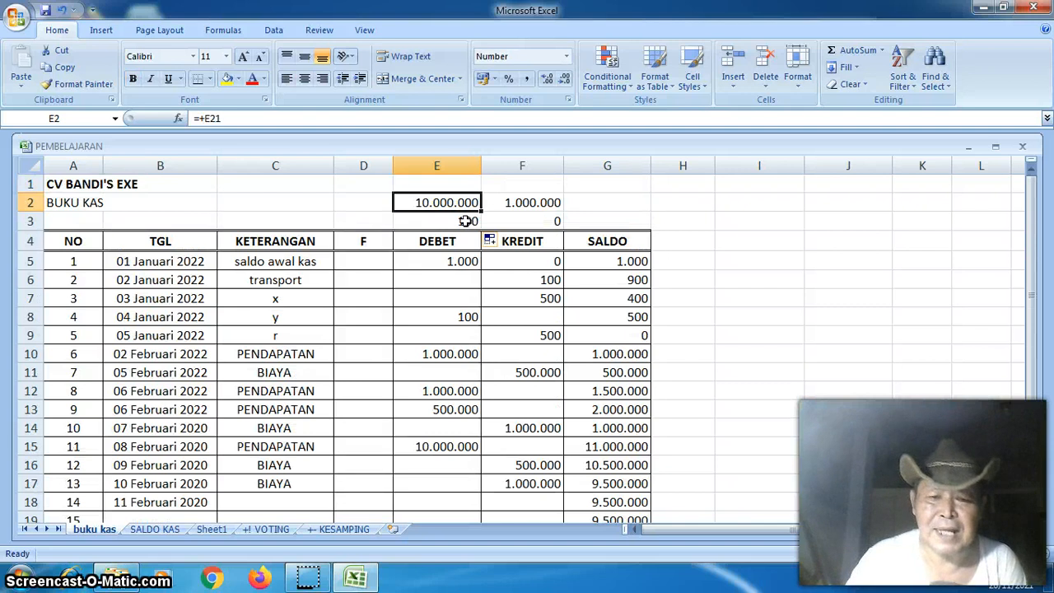
left_click(452, 211)
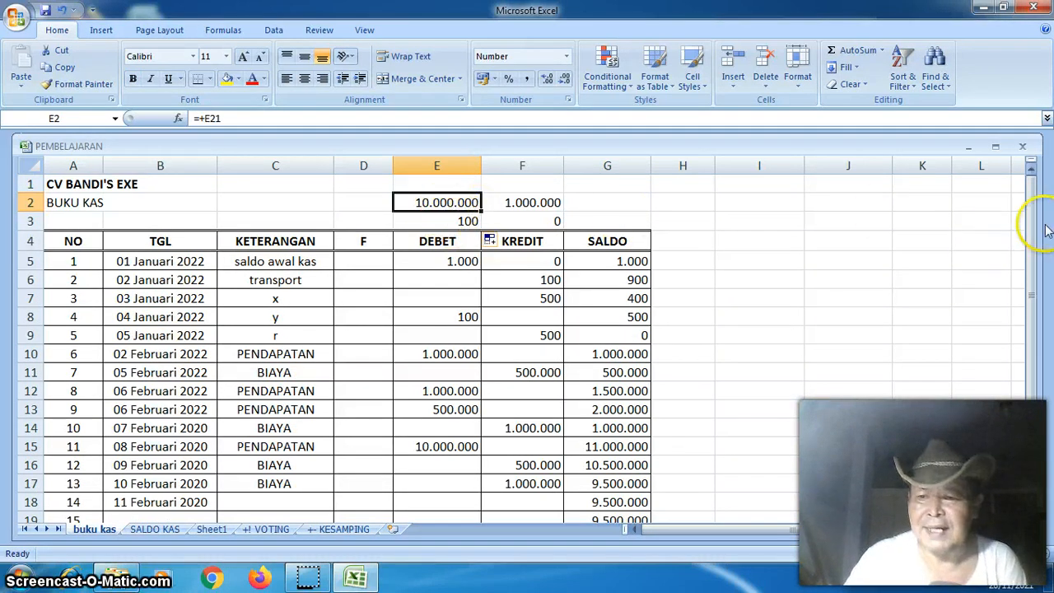
mouse_move(1029, 228)
left_mouse_down()
mouse_move(1027, 288)
mouse_move(1033, 233)
left_mouse_up()
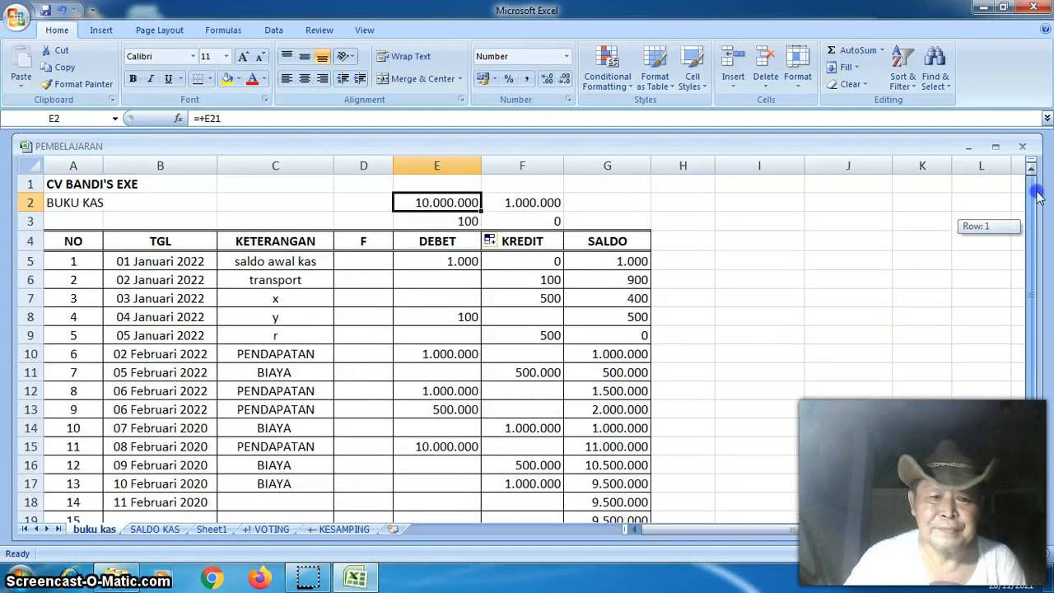
left_click_drag(1038, 196, 1038, 195)
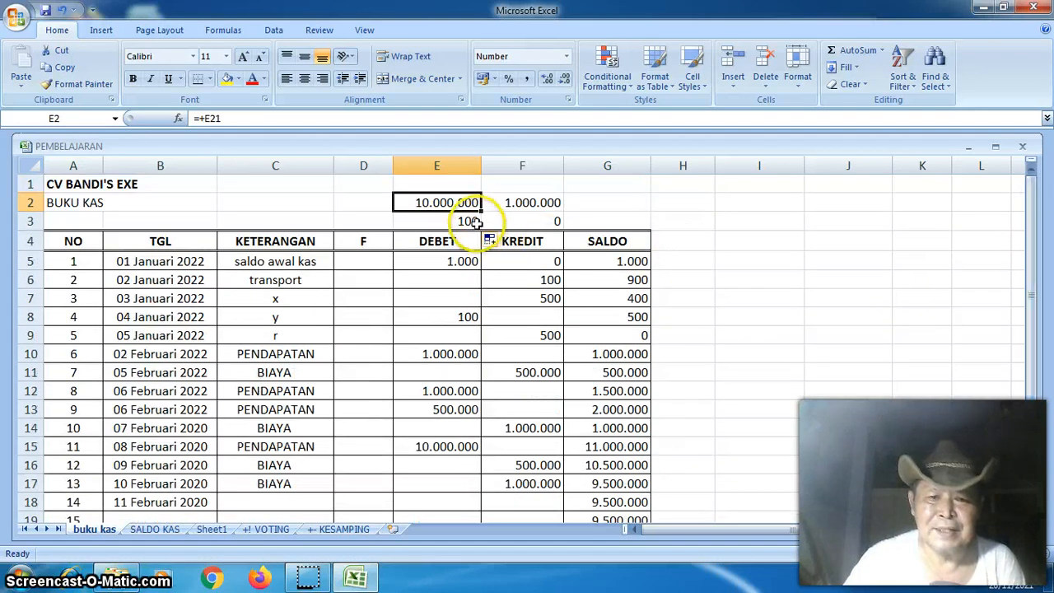
Fill the E2 reference formula leftward through B2 to bring the NILAI MAX label above the table
left_click_drag(481, 211, 293, 206)
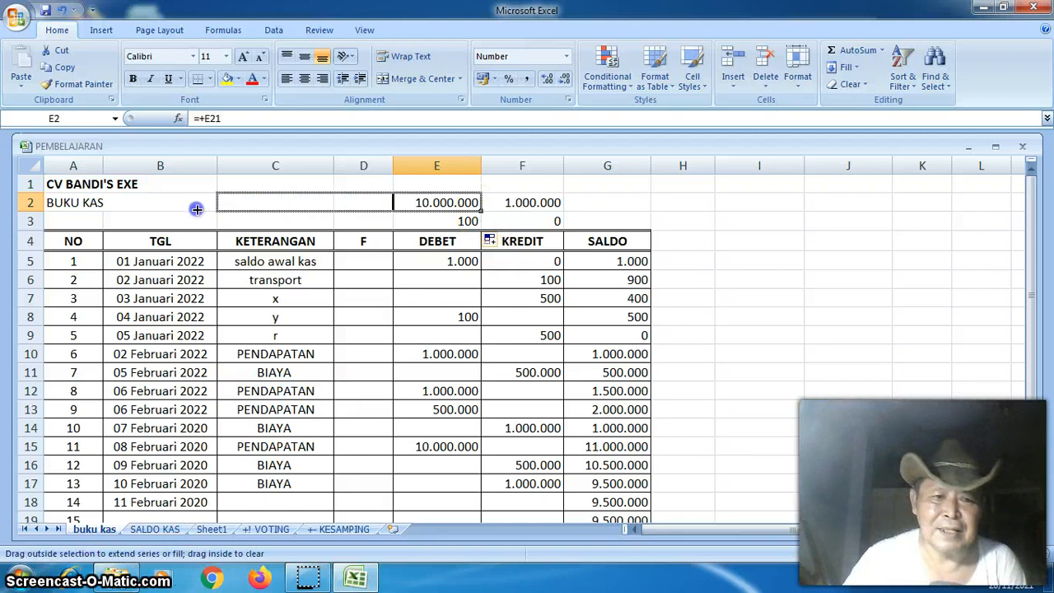
left_click_drag(166, 203, 154, 205)
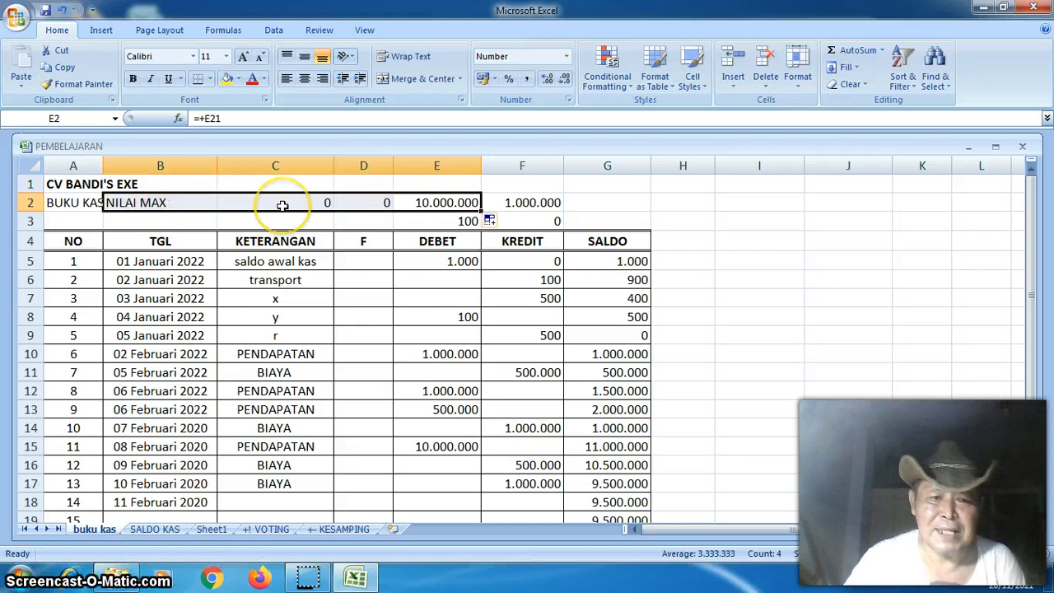
Check the source cells in column C of the NILAI MAX and NILAI MIN rows against the reference formula in C2
left_click(282, 205)
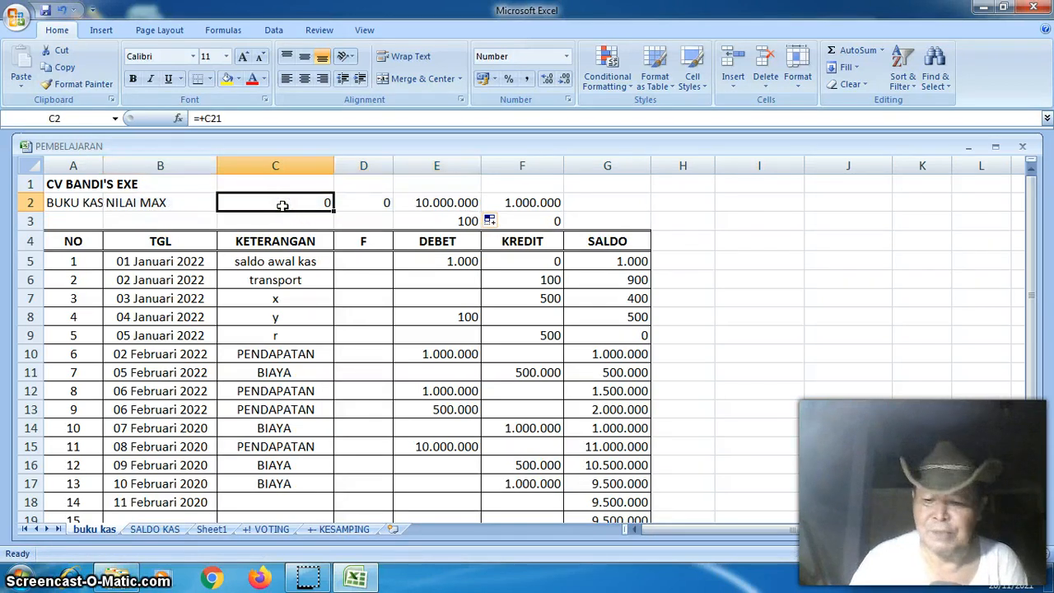
key("Down")
key("Down")
key("Down")
key("Down")
key("Down")
key("Down")
key("Down")
key("Down")
key("Down")
key("Down")
key("Down")
key("Down")
key("Down")
key("Down")
key("Down")
key("Down")
key("Down")
key("Down")
key("Down")
key("Down")
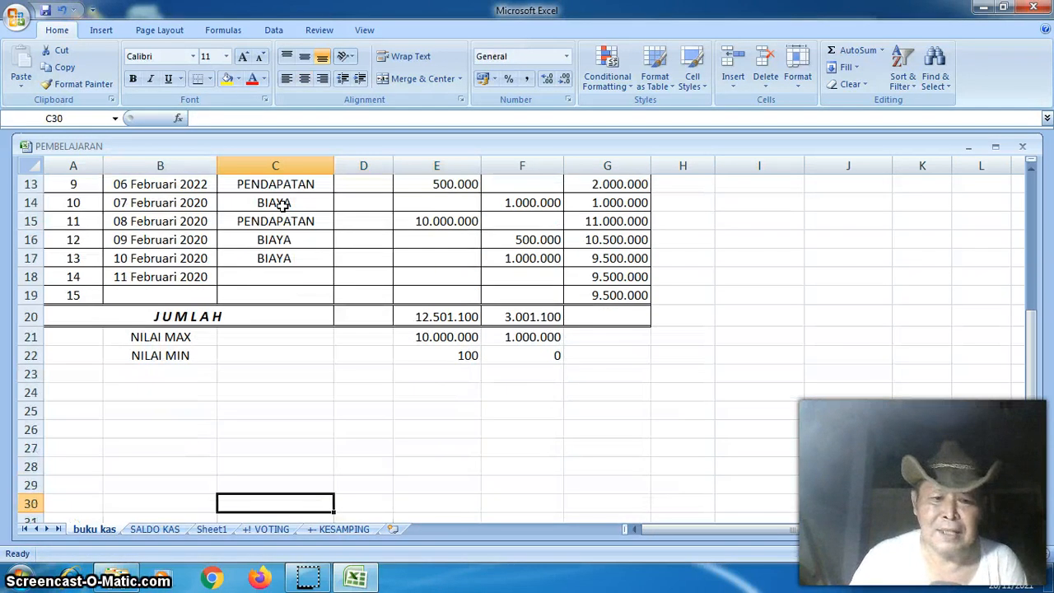
key("Up")
key("Up")
key("Up")
key("Up")
key("Up")
key("Up")
key("Up")
key("Up")
key("Up")
key("Up")
key("Up")
key("Up")
key("Up")
key("Up")
key("Up")
key("Up")
key("Up")
key("Up")
key("Up")
key("Up")
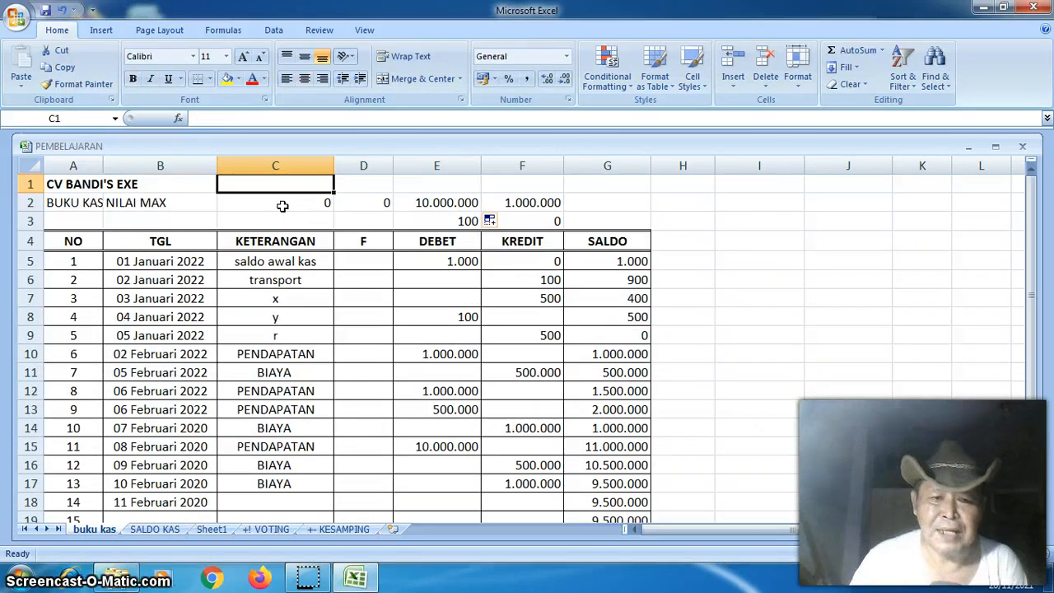
Clear the unneeded formulas in C2 and D2, and fill the B2 label formula down to B3
key("Down")
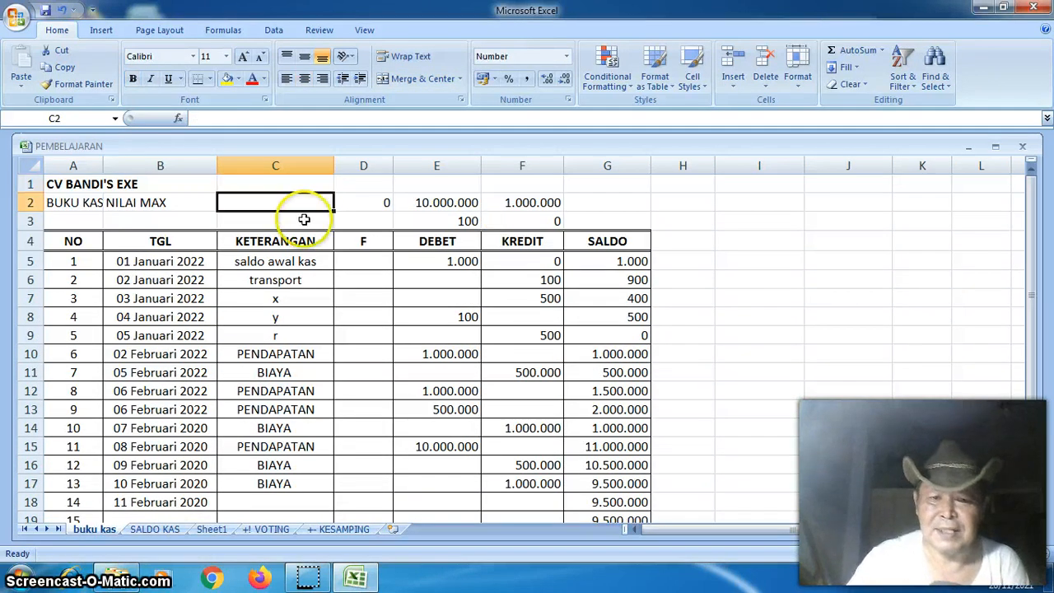
left_click(356, 203)
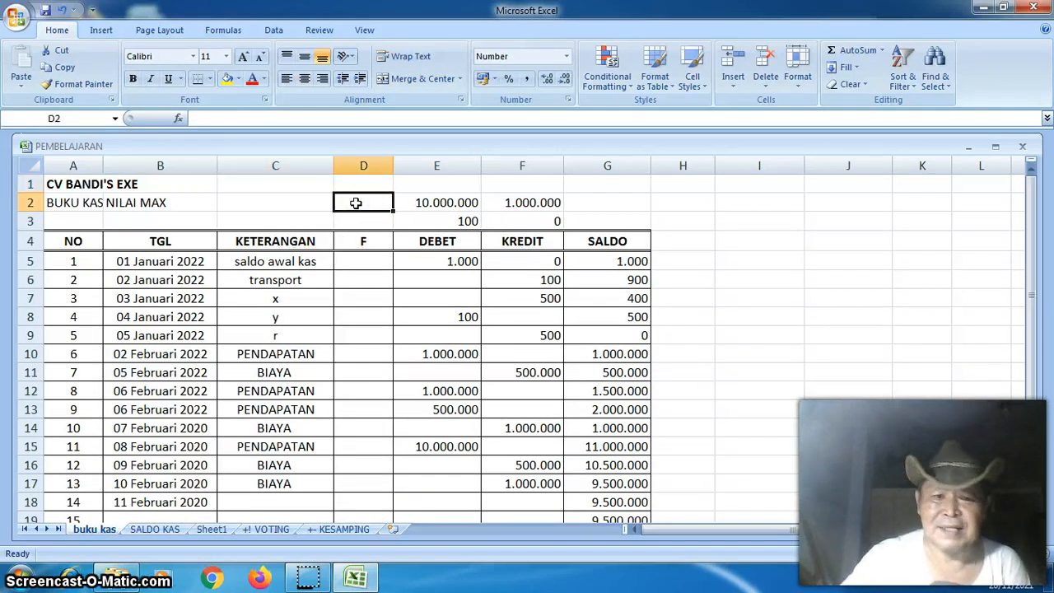
left_click(192, 201)
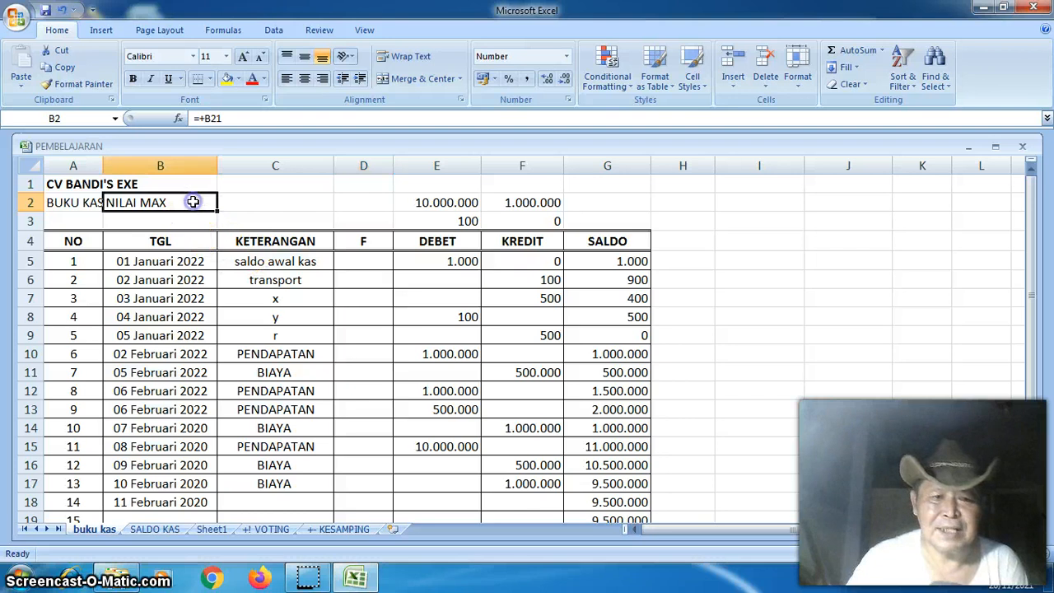
left_click_drag(217, 210, 215, 224)
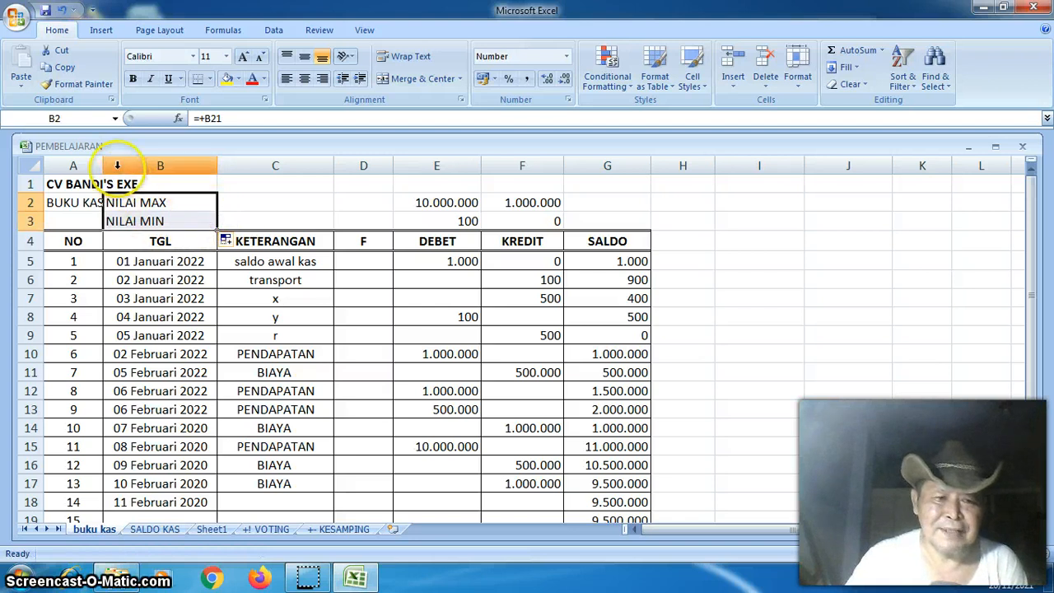
Widen column A so BUKU KAS fits in its cell, and italicize the labels in B2:B3
left_click_drag(103, 166, 127, 158)
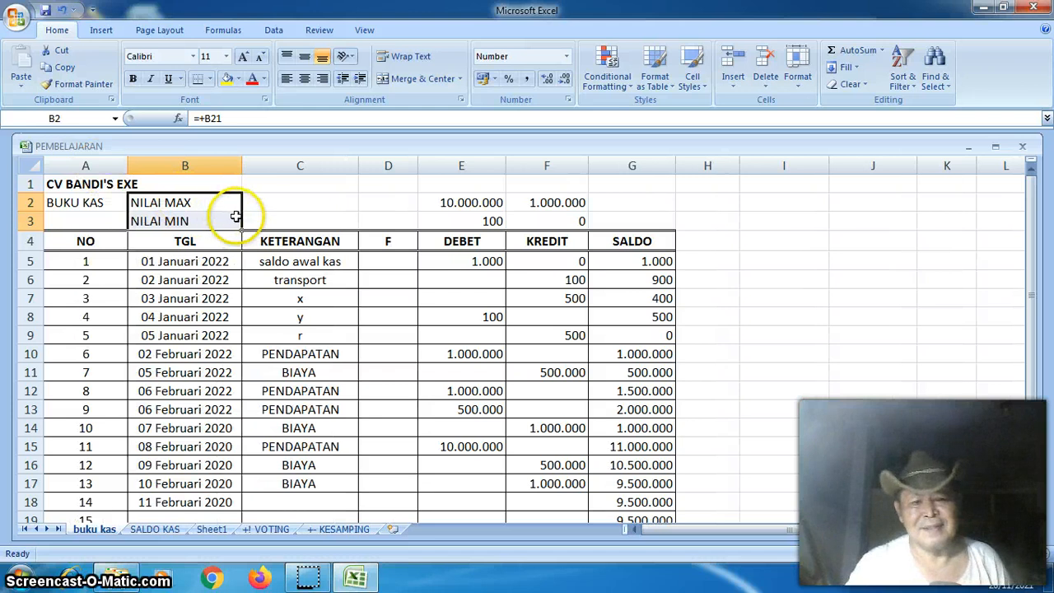
left_click(151, 79)
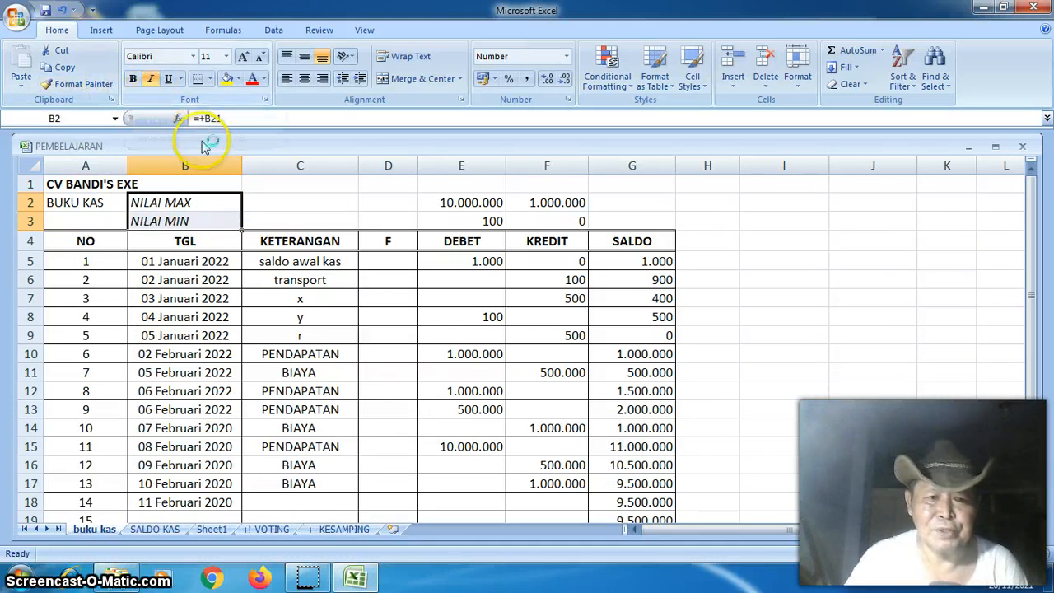
left_click(299, 193)
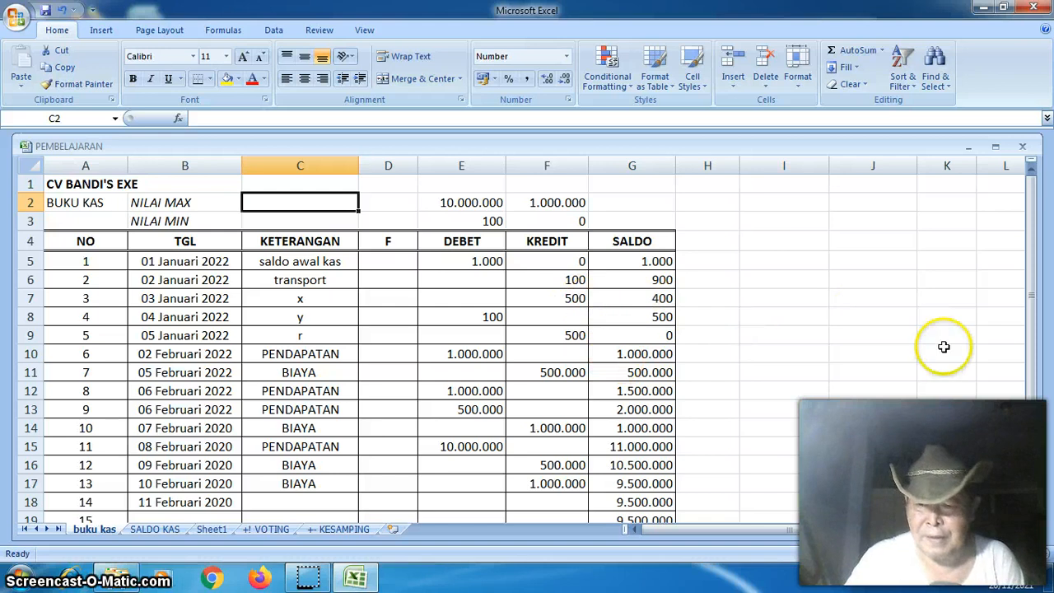
Enter 100000000 as the DEBET amount for entry 12 in cell E16
left_click_drag(1027, 355, 1030, 416)
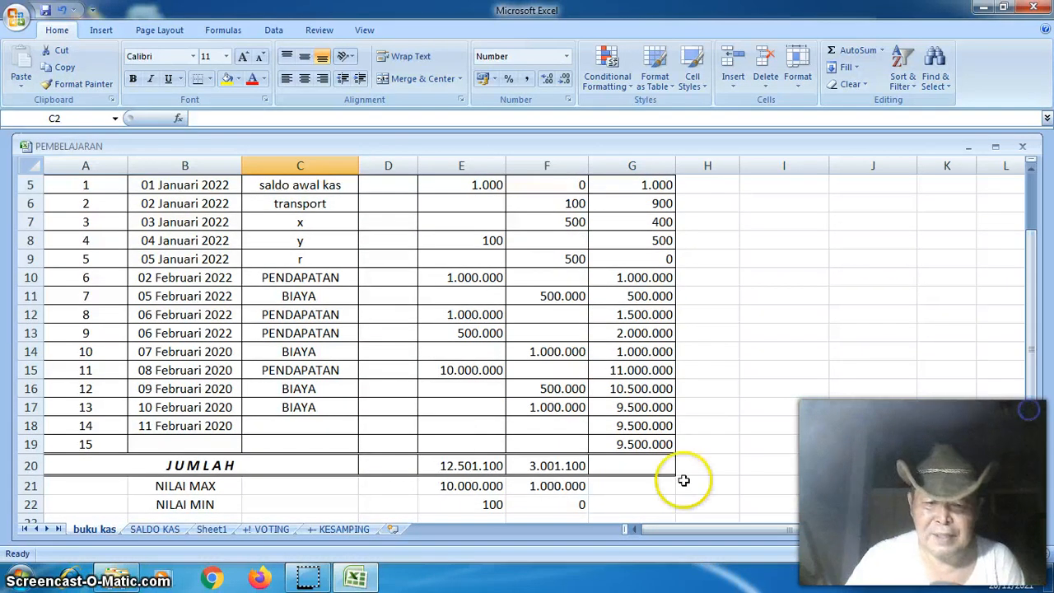
left_click(444, 389)
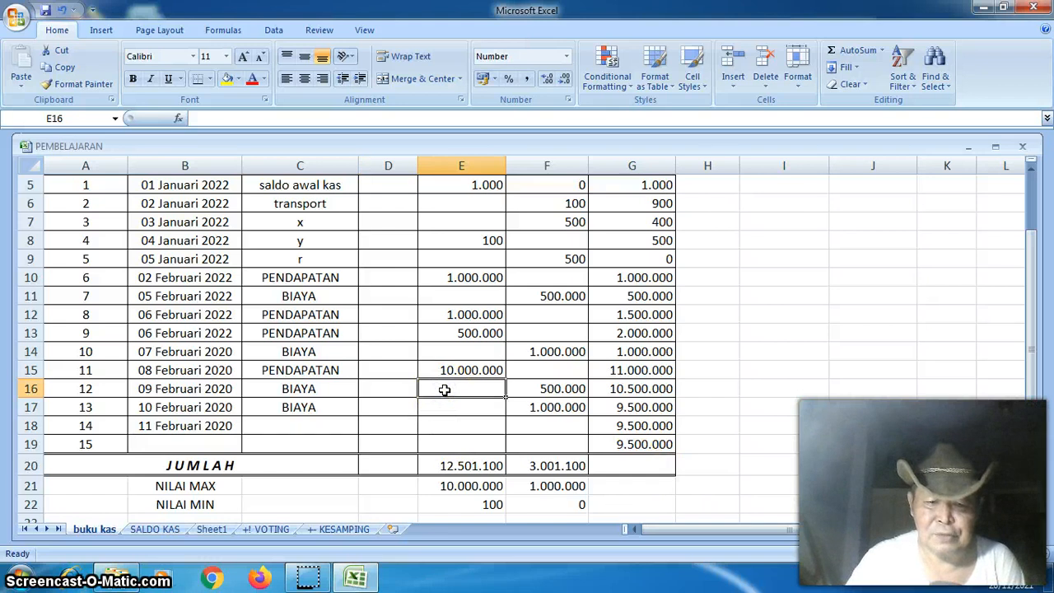
type("1")
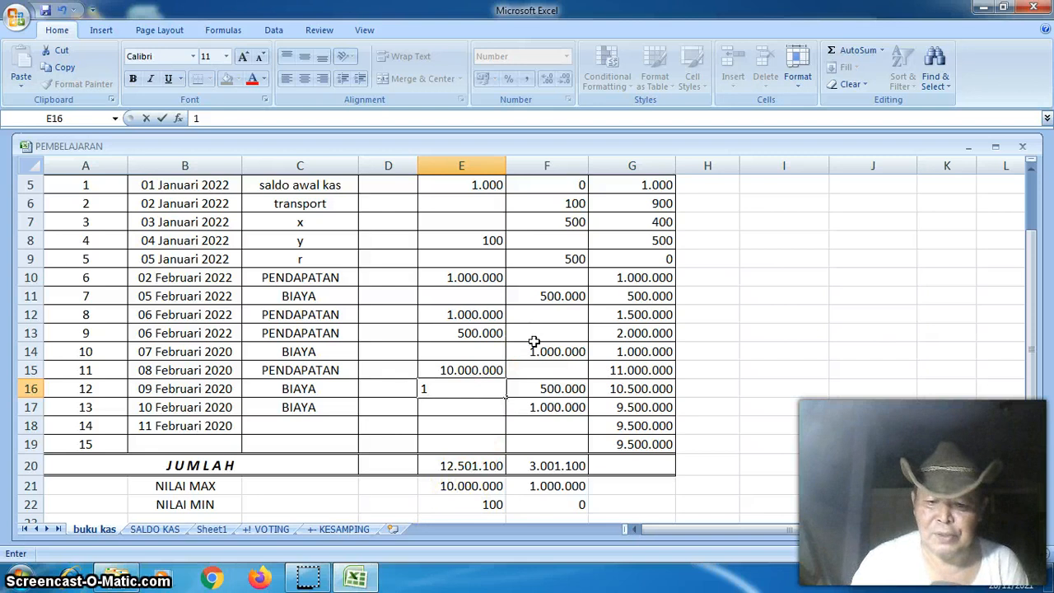
type("00000000")
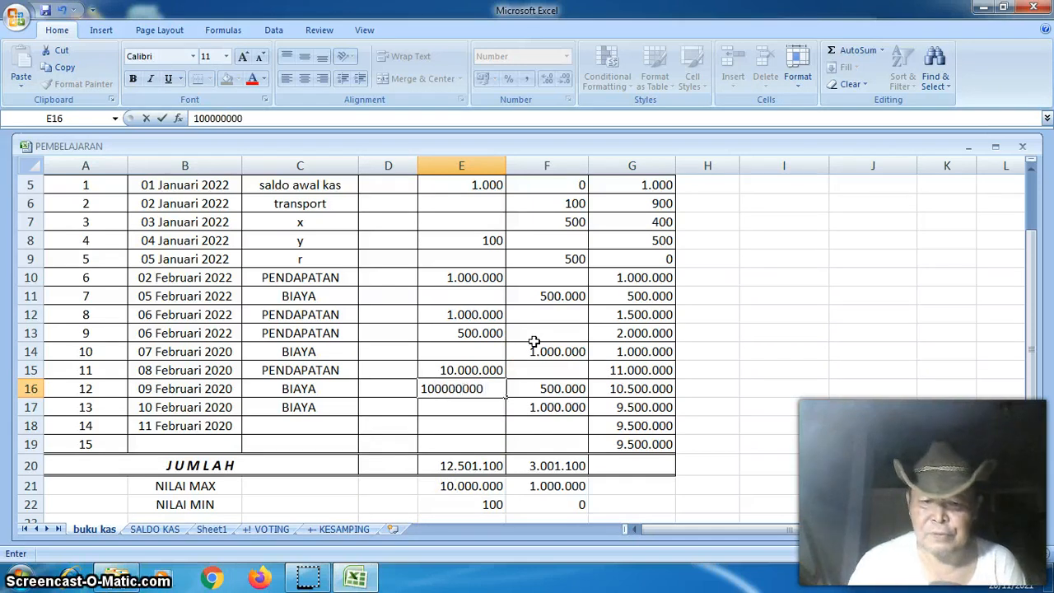
key("Return")
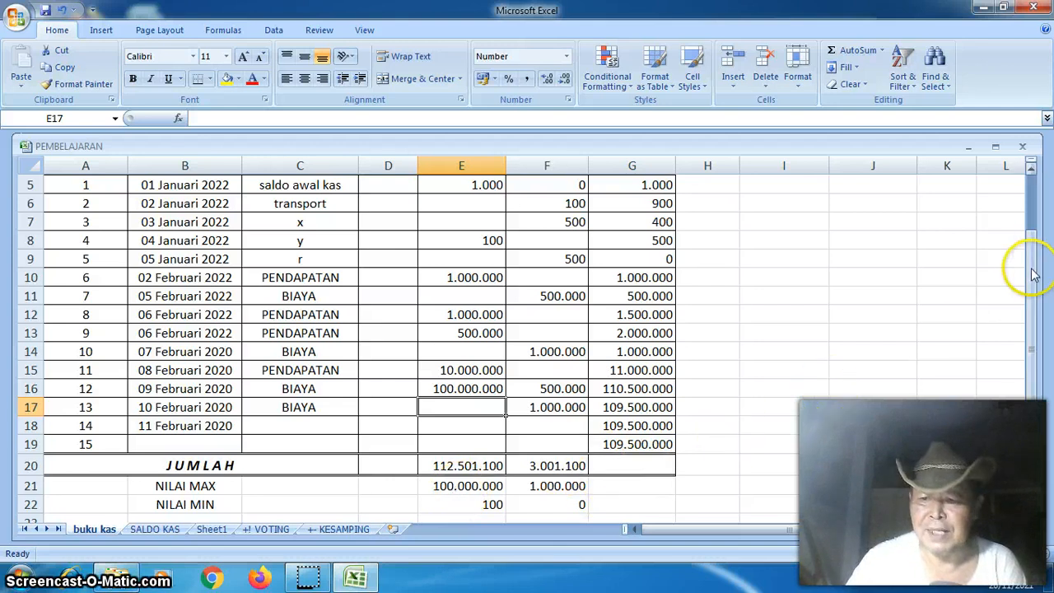
Check how the linked NILAI MAX and NILAI MIN values above the table respond to the new DEBET entry
left_click_drag(1033, 274, 1034, 218)
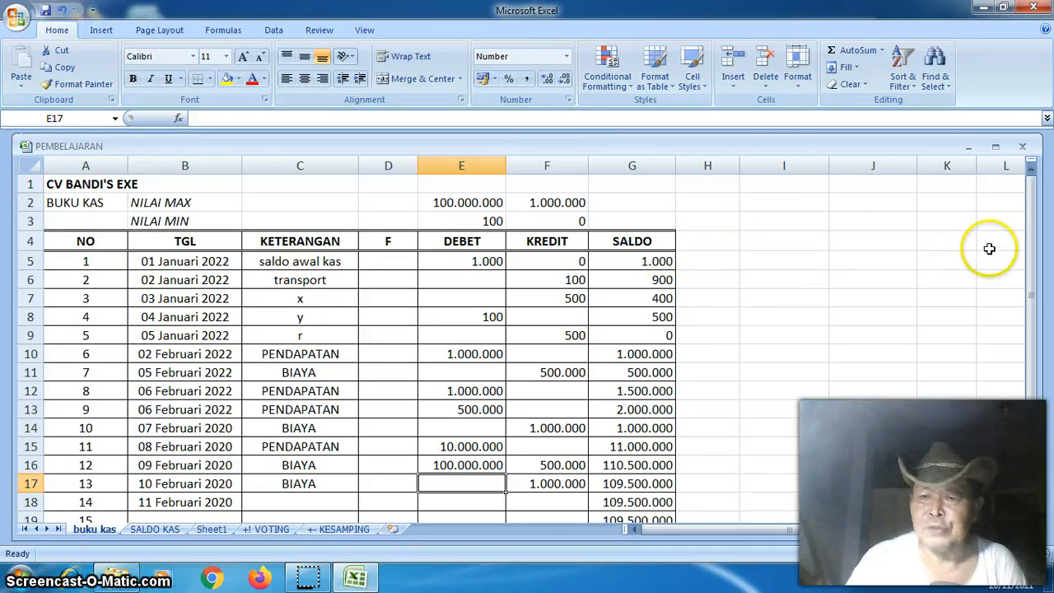
mouse_move(1028, 237)
left_mouse_down()
mouse_move(1021, 352)
mouse_move(1036, 241)
left_mouse_up()
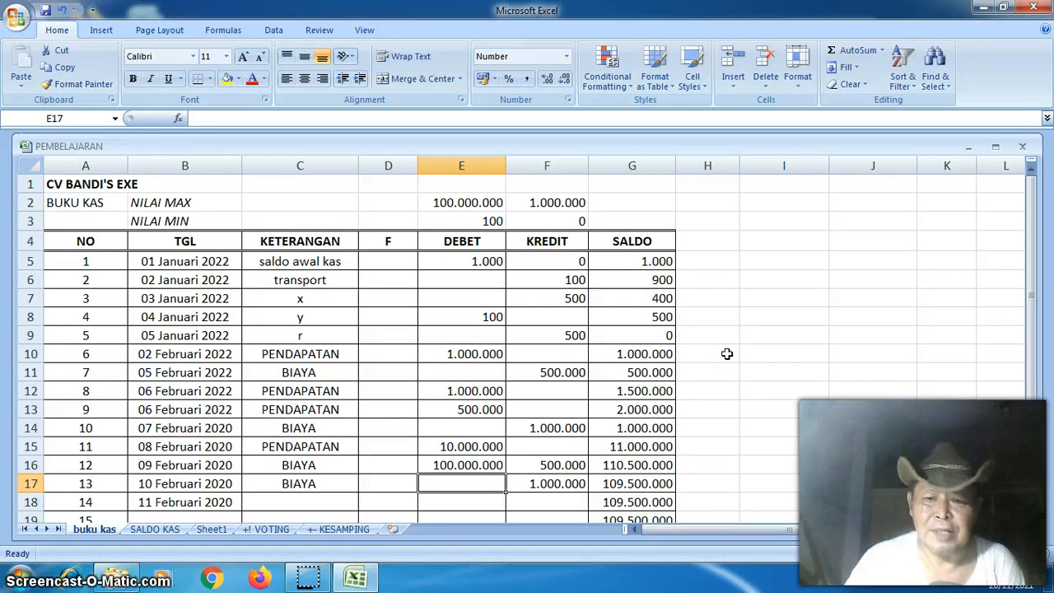
left_click(732, 322)
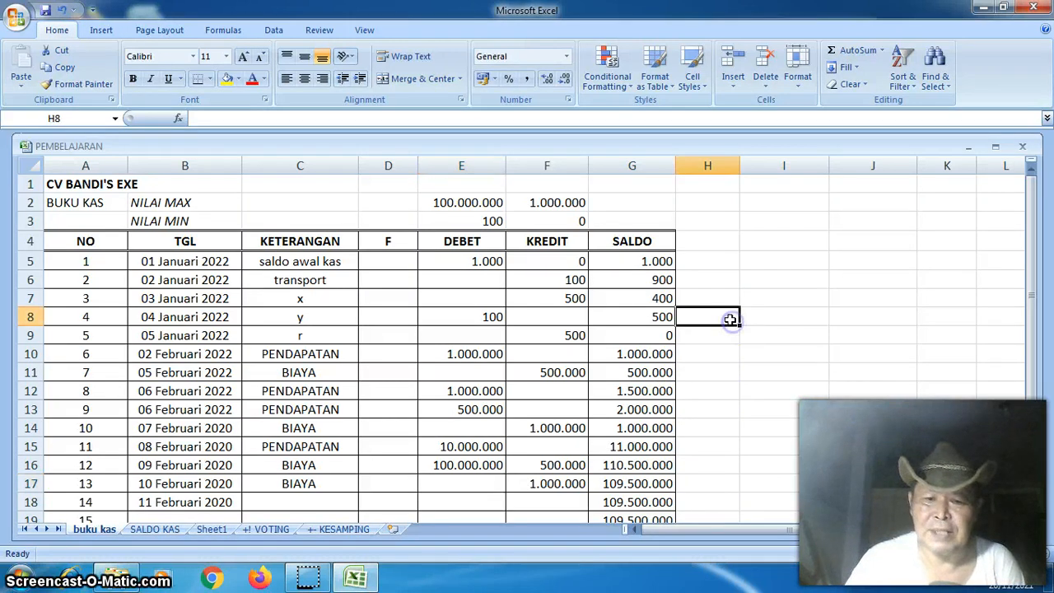
left_click(776, 269)
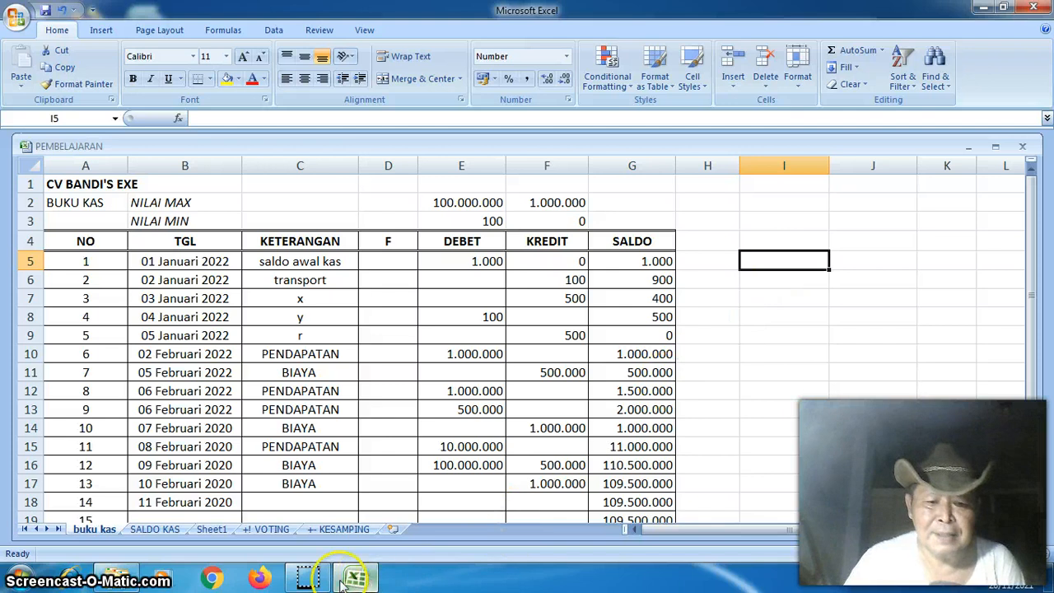
left_click(306, 580)
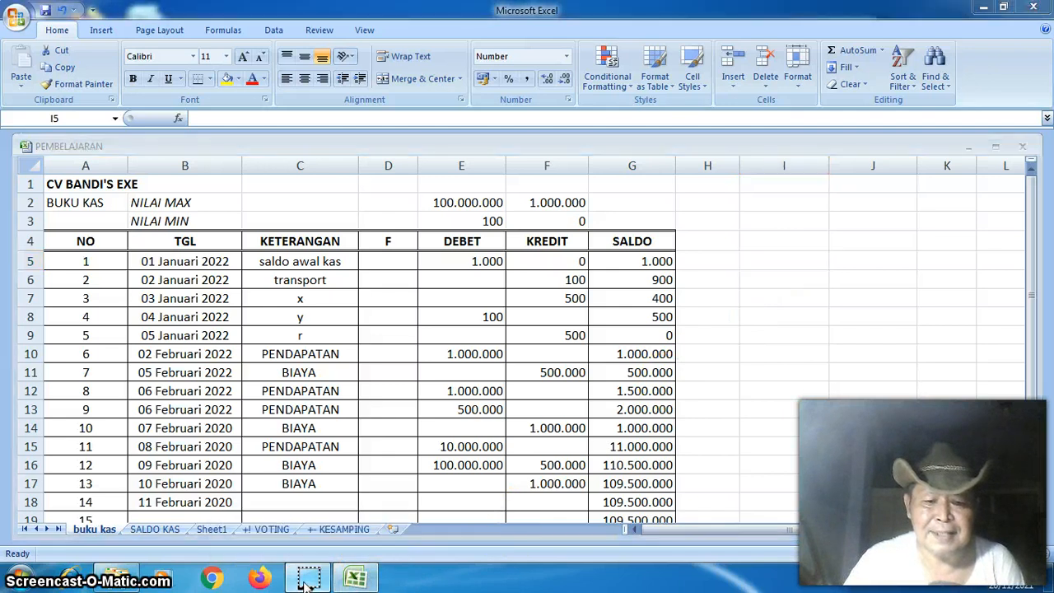